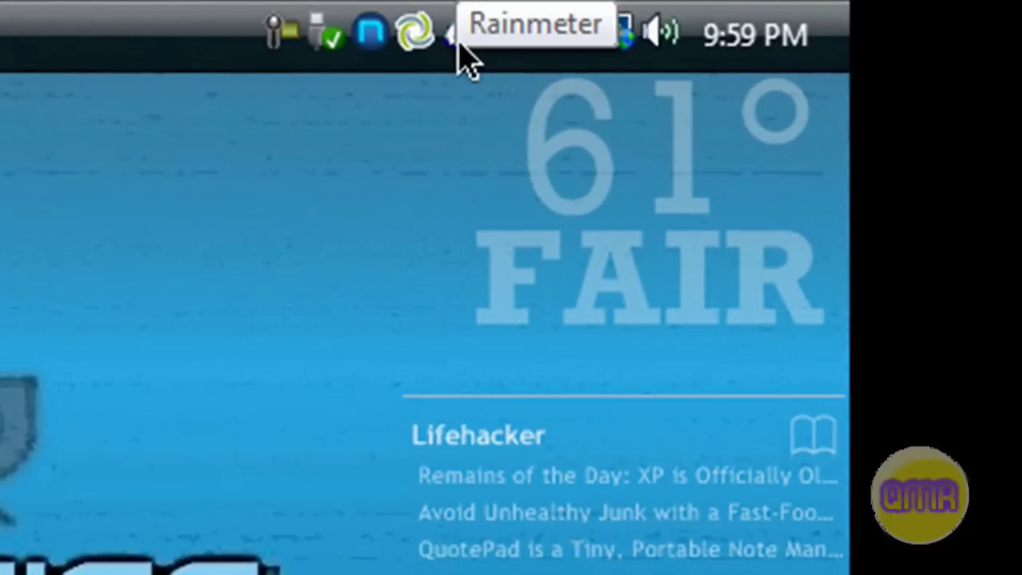
# Step: Browse Rainmeter's available configs, looking through the Tranquil, HUD.Vision and Enigma skin collections
pyautogui.rightClick(457, 38)
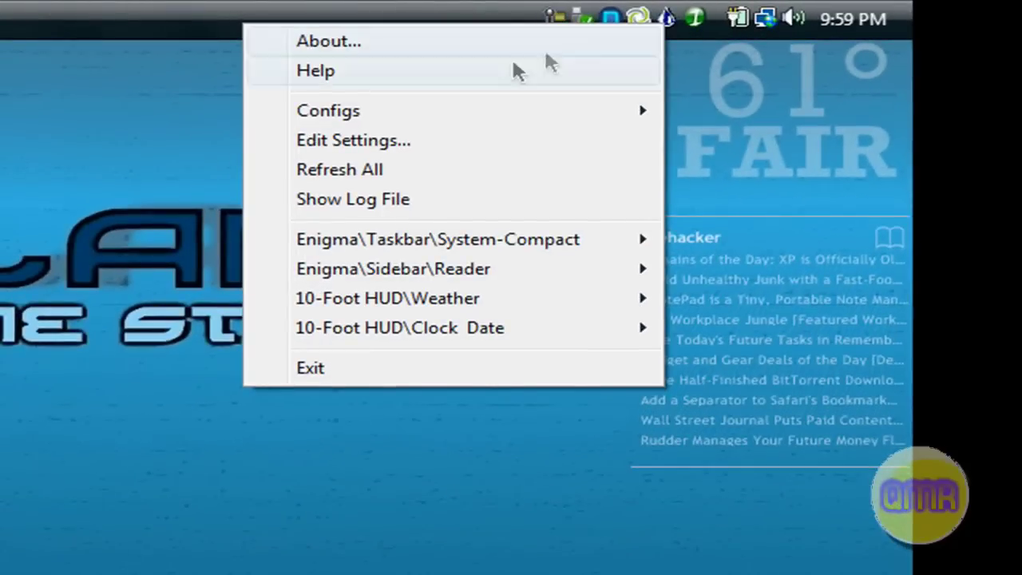
pyautogui.moveTo(420, 118)
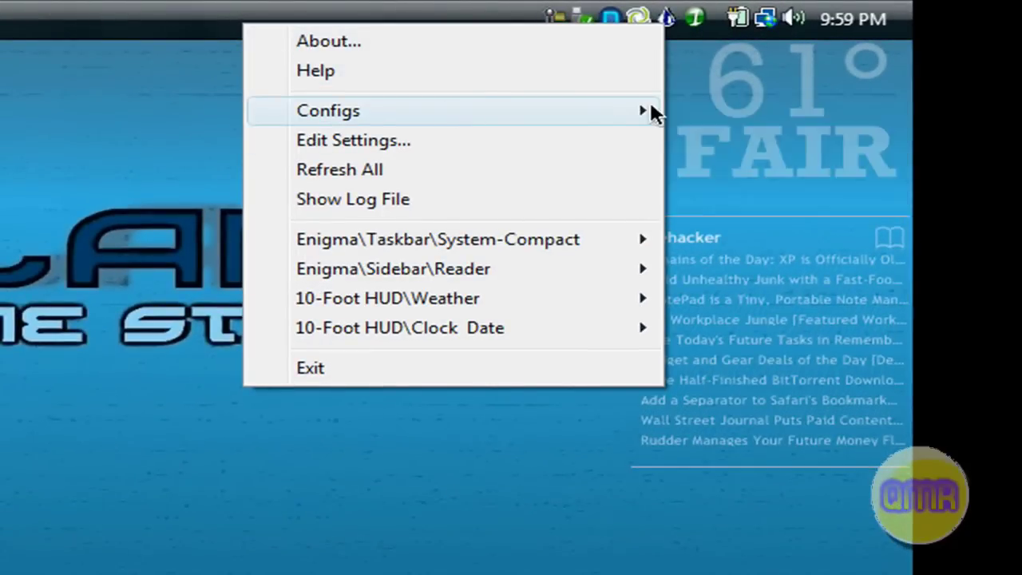
pyautogui.moveTo(729, 120)
pyautogui.moveTo(728, 203)
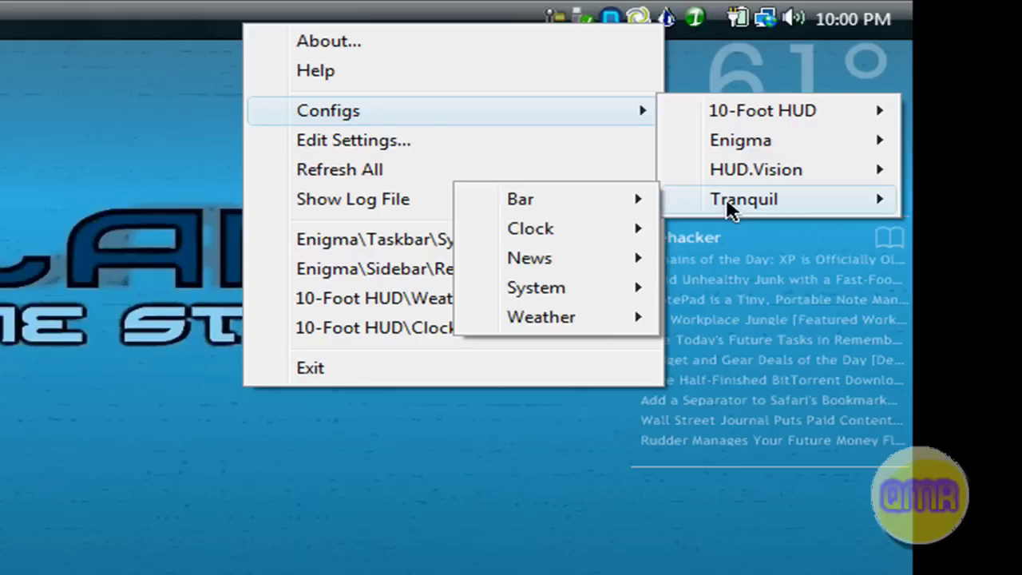
pyautogui.moveTo(751, 173)
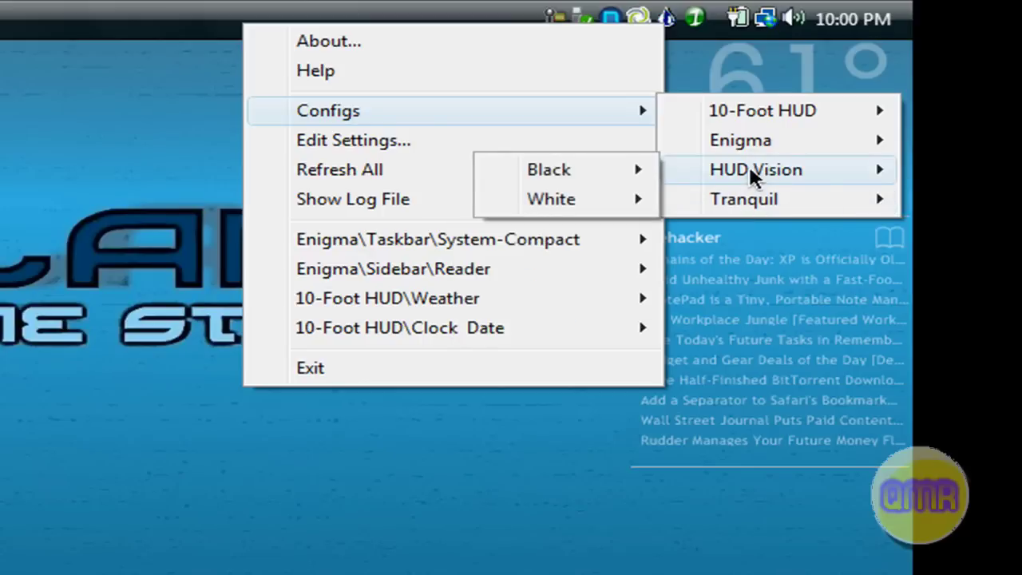
pyautogui.moveTo(739, 150)
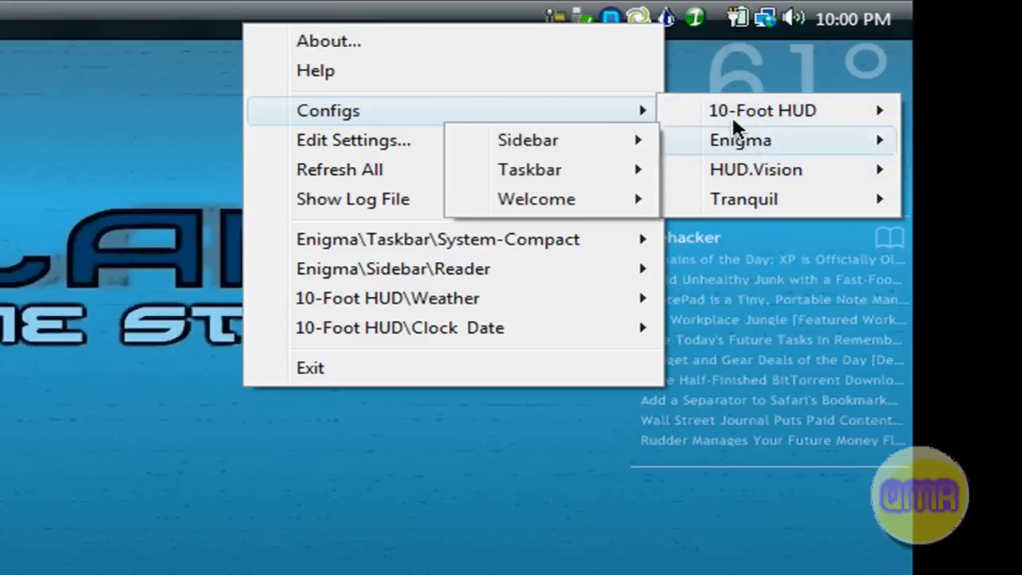
pyautogui.moveTo(708, 168)
# Step: Open the 10-Foot HUD Weather skin's configuration file in Notepad, look through its settings, and close it
pyautogui.moveTo(420, 304)
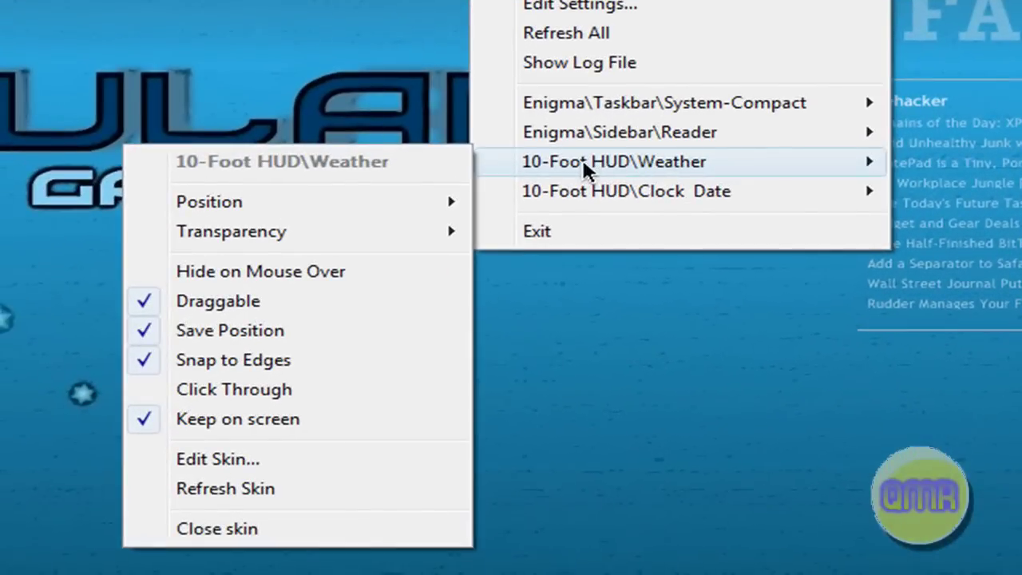
pyautogui.click(275, 461)
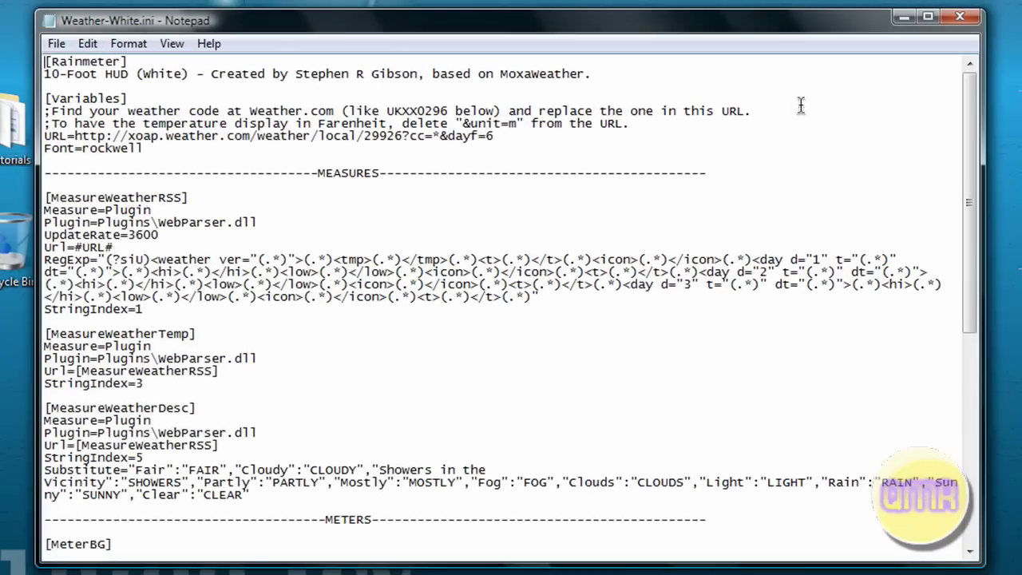
pyautogui.scroll(-10, 180, 183)
pyautogui.scroll(-10, 276, 218)
pyautogui.click(961, 17)
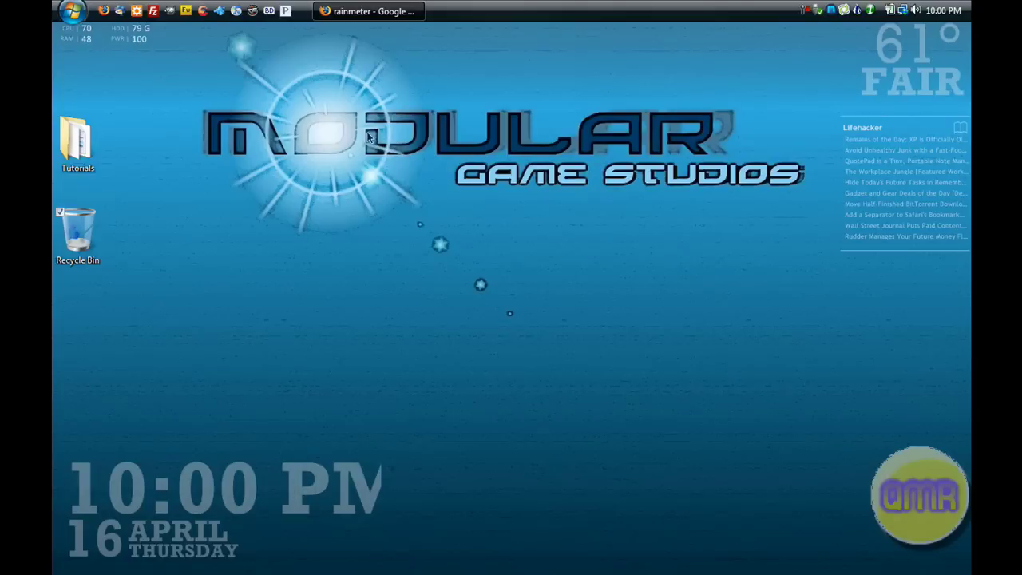
# Step: Switch to Firefox and start downloading Rainmeter-0.14-32bit.exe from the Rainmeter project page with dTa OneClick
pyautogui.click(371, 12)
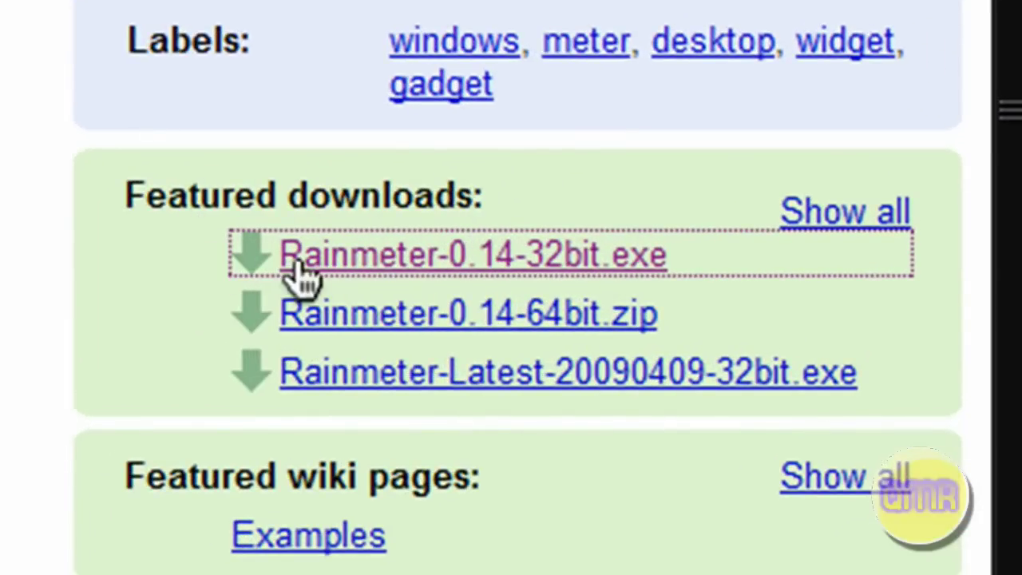
pyautogui.click(372, 266)
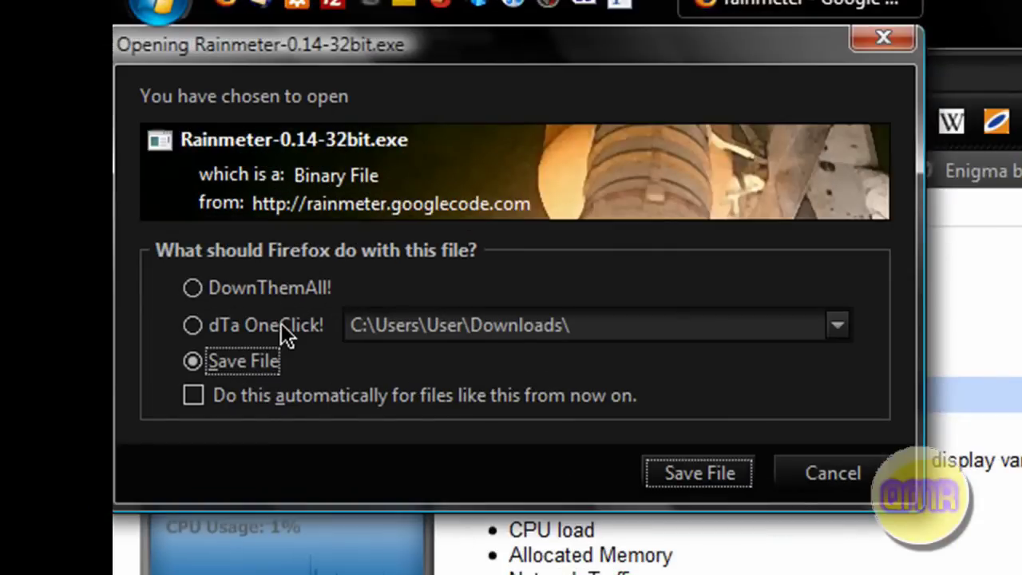
pyautogui.click(281, 324)
pyautogui.click(657, 474)
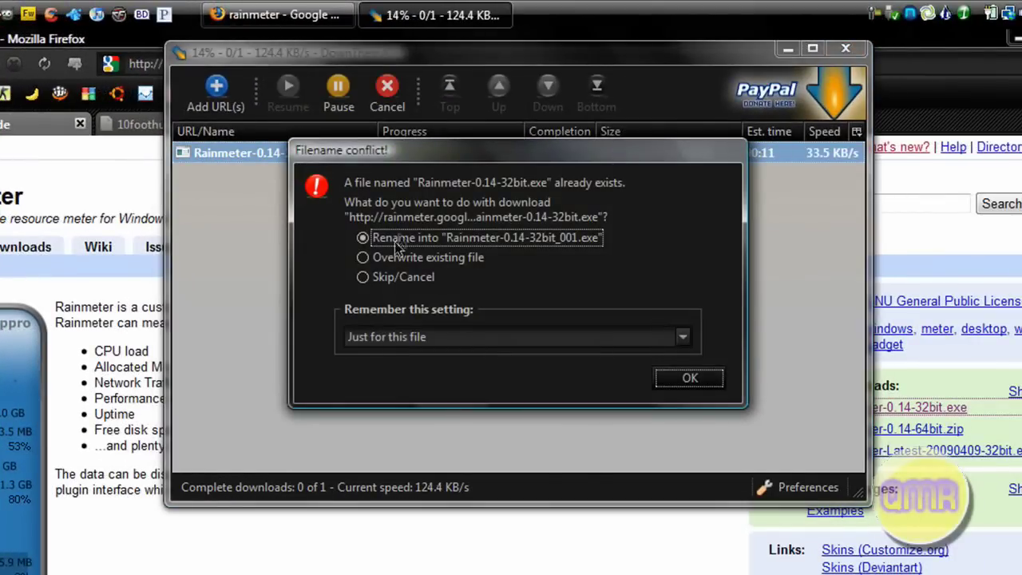
# Step: Resolve the filename conflict for the Rainmeter installer by skipping the download just for this file
pyautogui.click(391, 277)
pyautogui.click(689, 378)
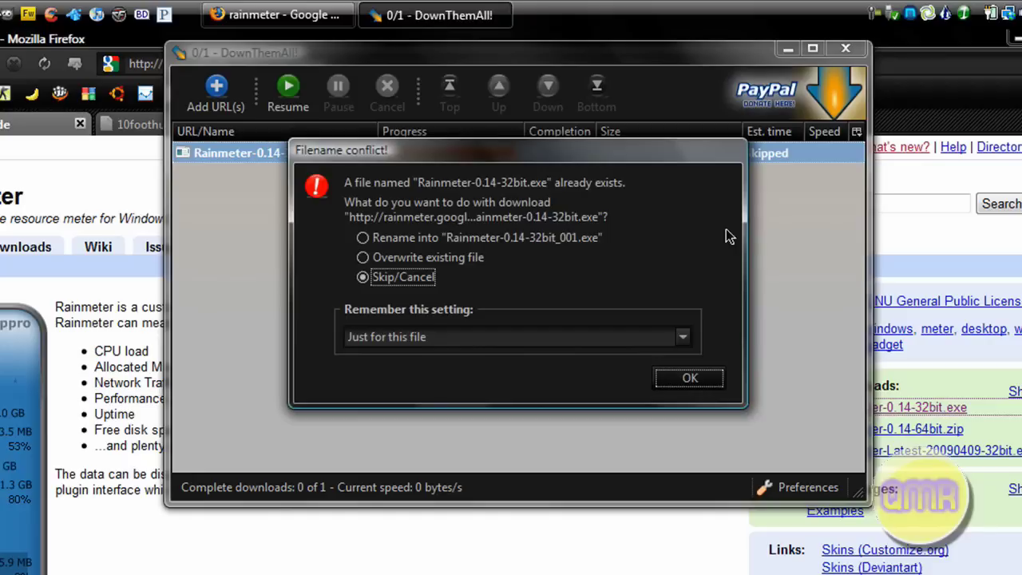
pyautogui.click(699, 382)
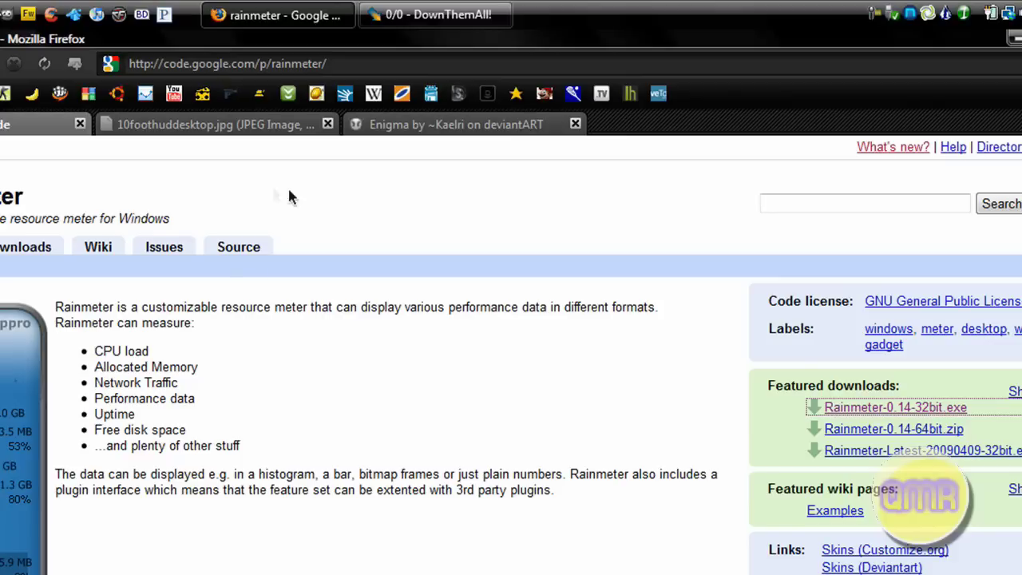
# Step: Examine the 10-Foot HUD desktop screenshot at full size, including its clock, date and weather displays
pyautogui.click(226, 123)
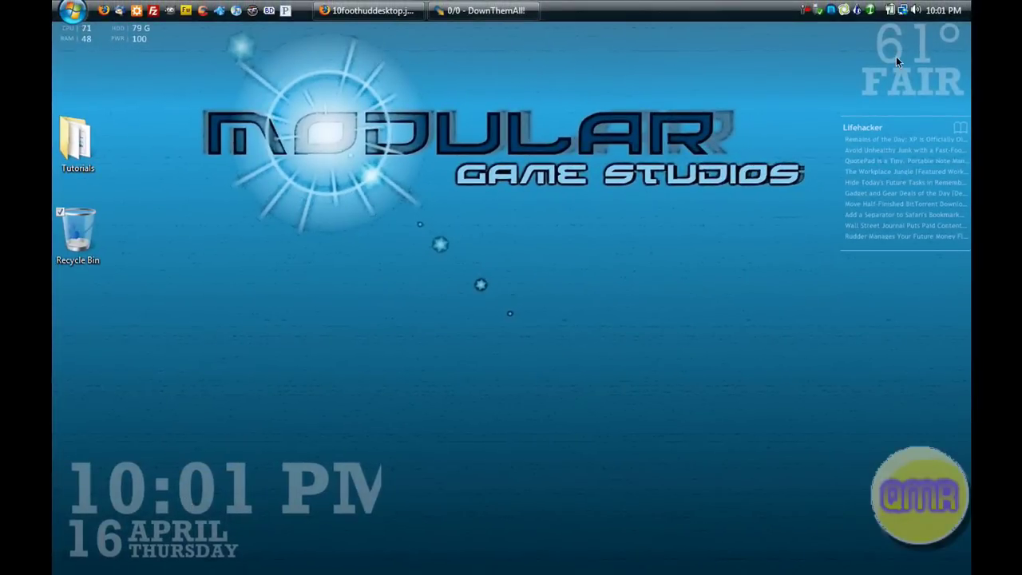
pyautogui.click(367, 10)
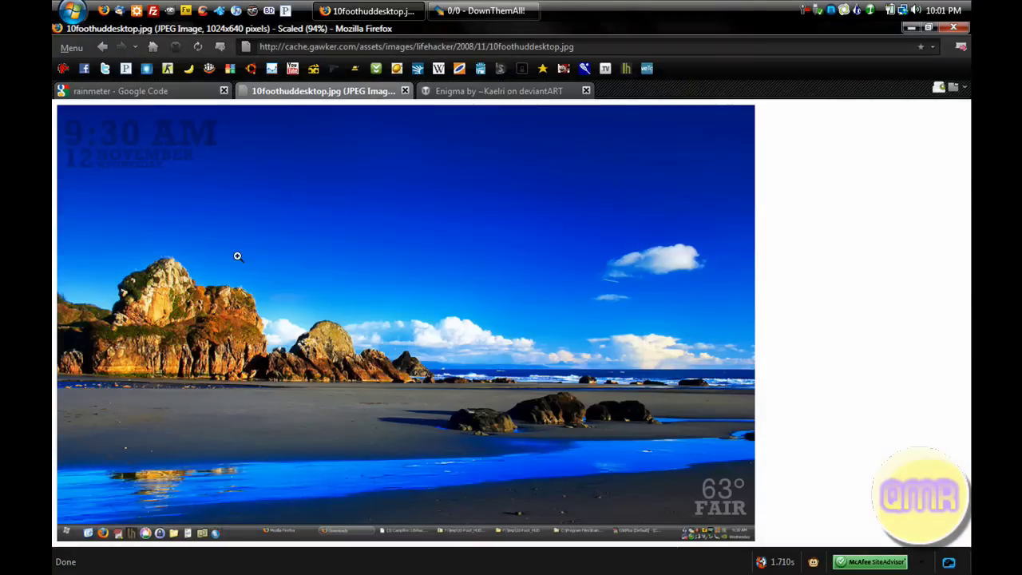
pyautogui.click(98, 138)
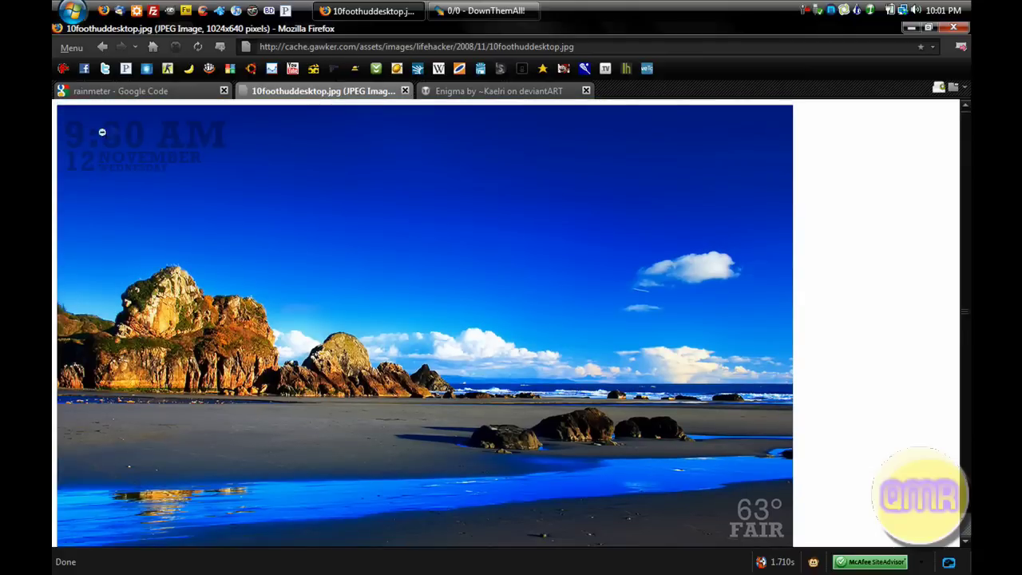
pyautogui.scroll(-1, 771, 499)
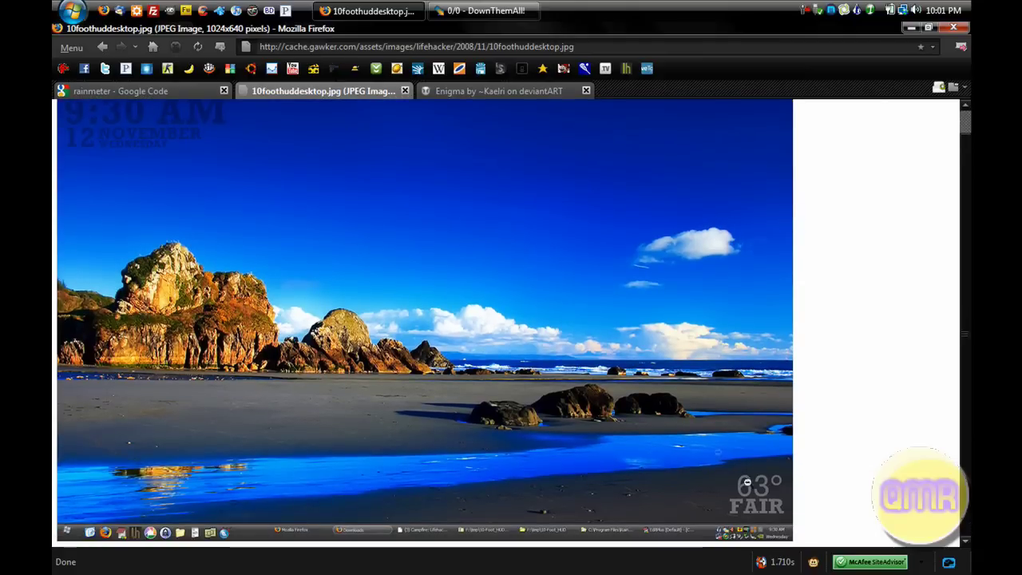
pyautogui.scroll(1, 296, 192)
pyautogui.scroll(-1, 95, 201)
pyautogui.scroll(1, 103, 200)
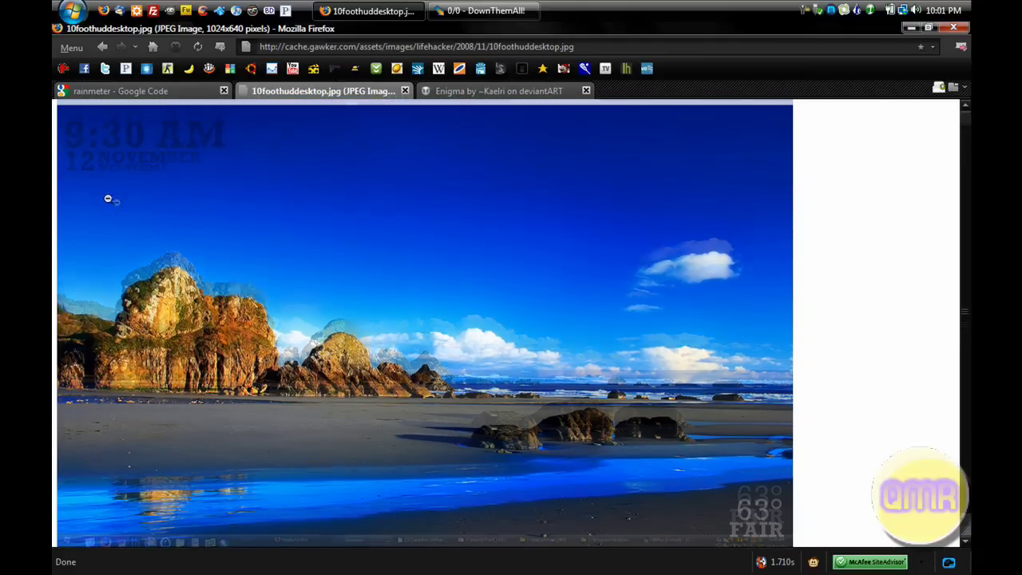
pyautogui.scroll(-1, 341, 322)
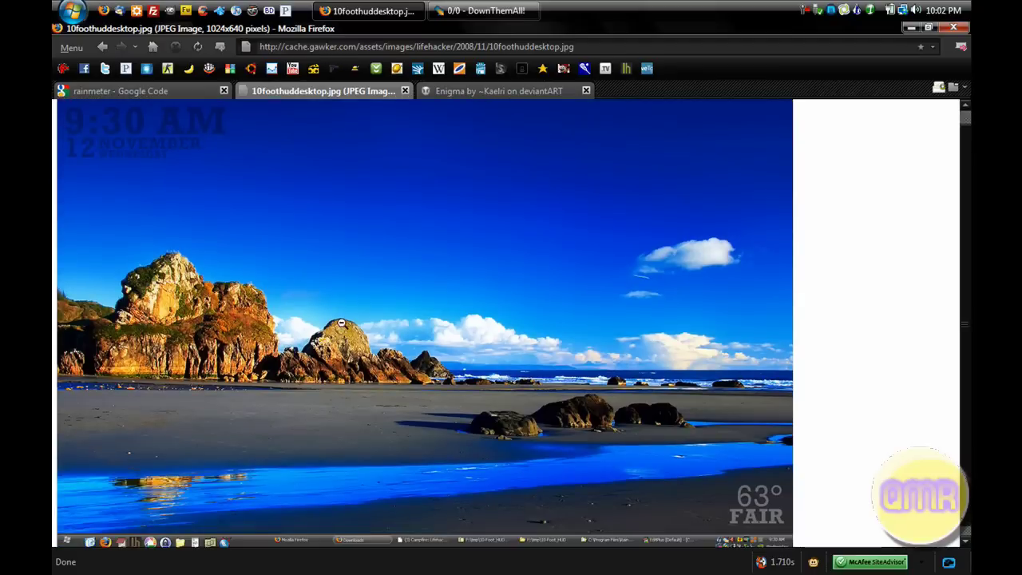
pyautogui.scroll(1, 344, 323)
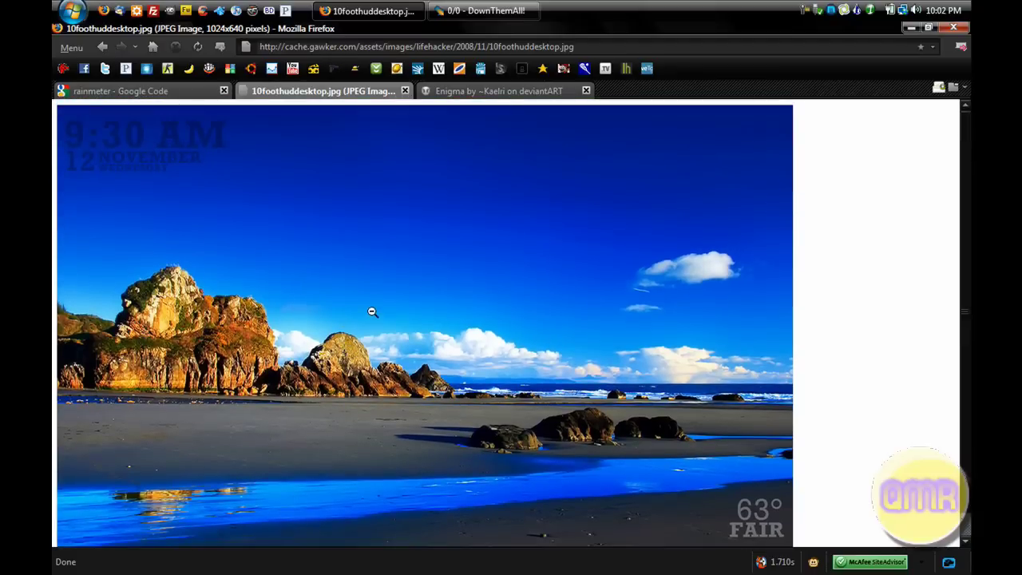
pyautogui.scroll(-1, 215, 170)
pyautogui.scroll(1, 203, 159)
pyautogui.scroll(-1, 228, 236)
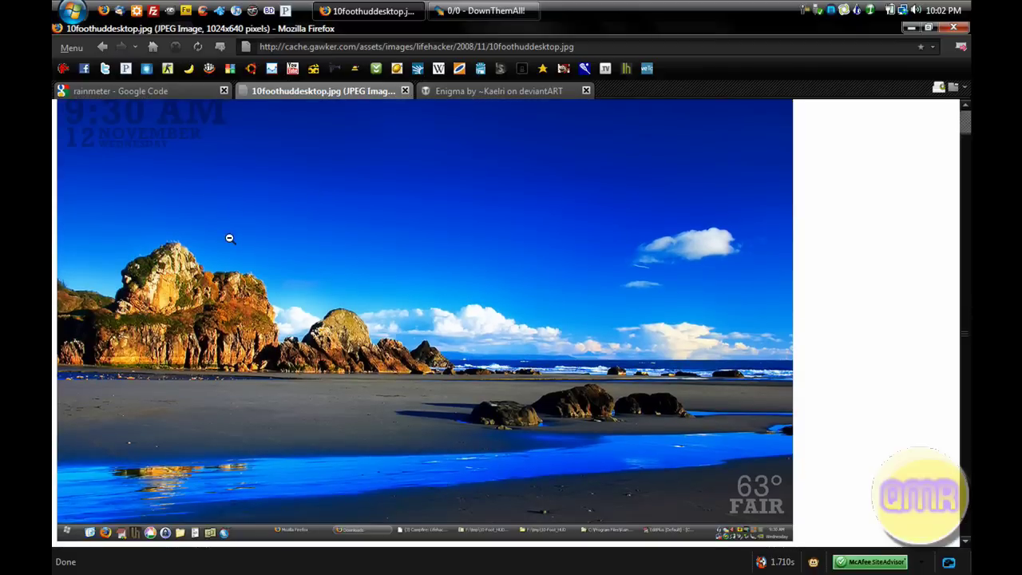
pyautogui.scroll(1, 229, 238)
pyautogui.scroll(-1, 229, 237)
pyautogui.scroll(1, 240, 224)
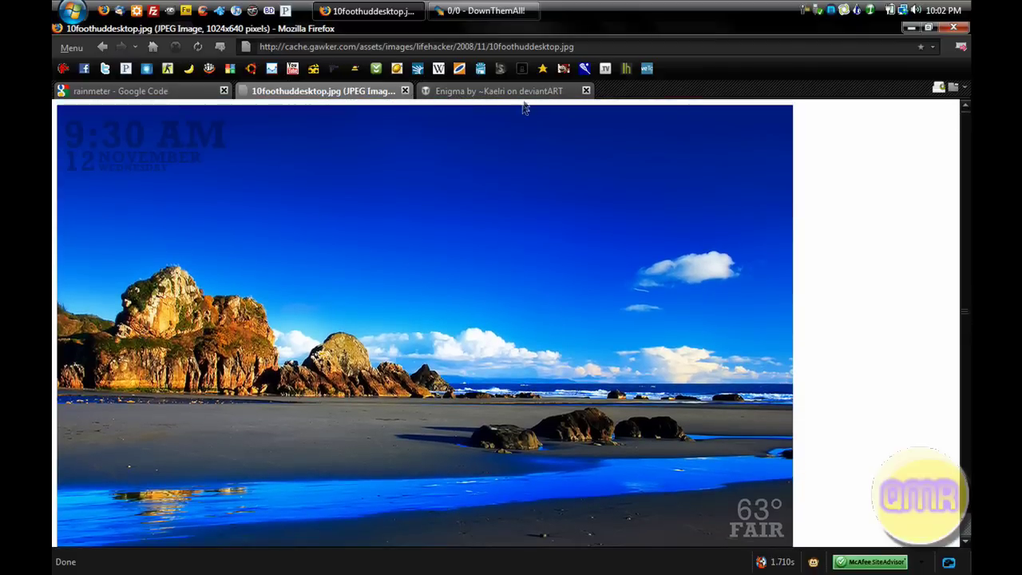
# Step: Examine the Enigma skin's full-view preview on deviantART, including its calendar, news feeds, clocks, notes and system meters, and return to the normal view
pyautogui.click(511, 91)
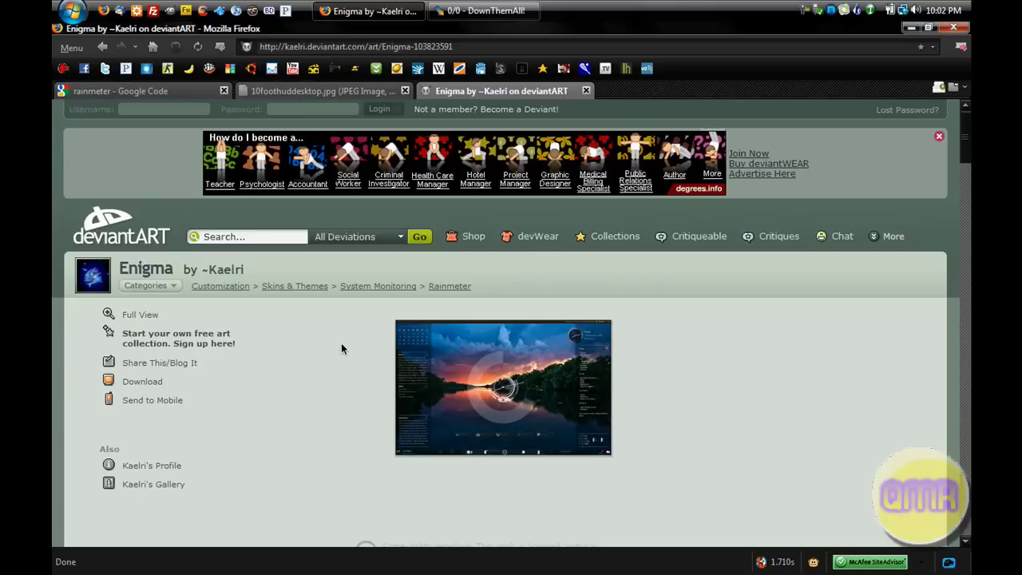
pyautogui.click(541, 357)
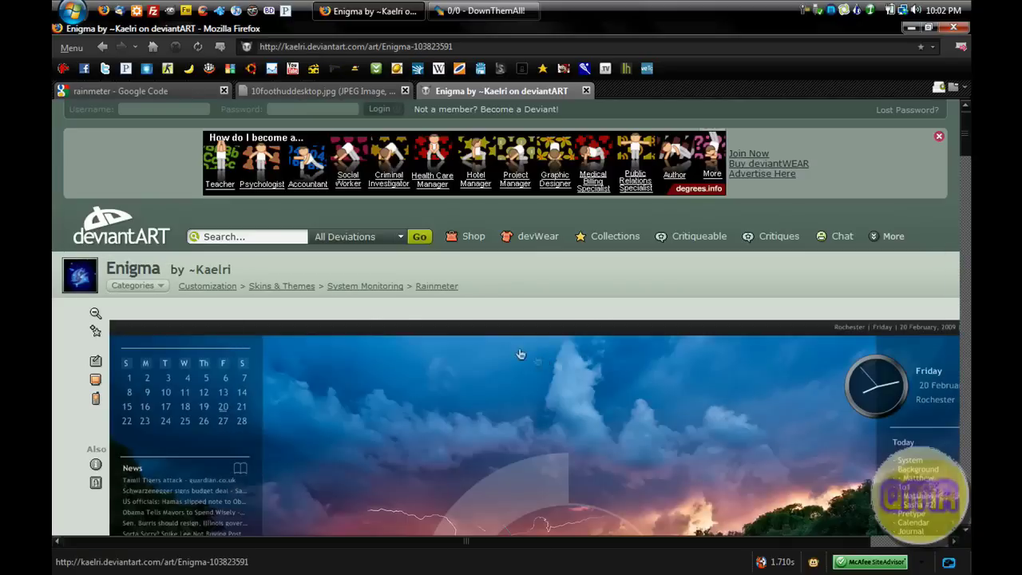
pyautogui.scroll(-5, 520, 354)
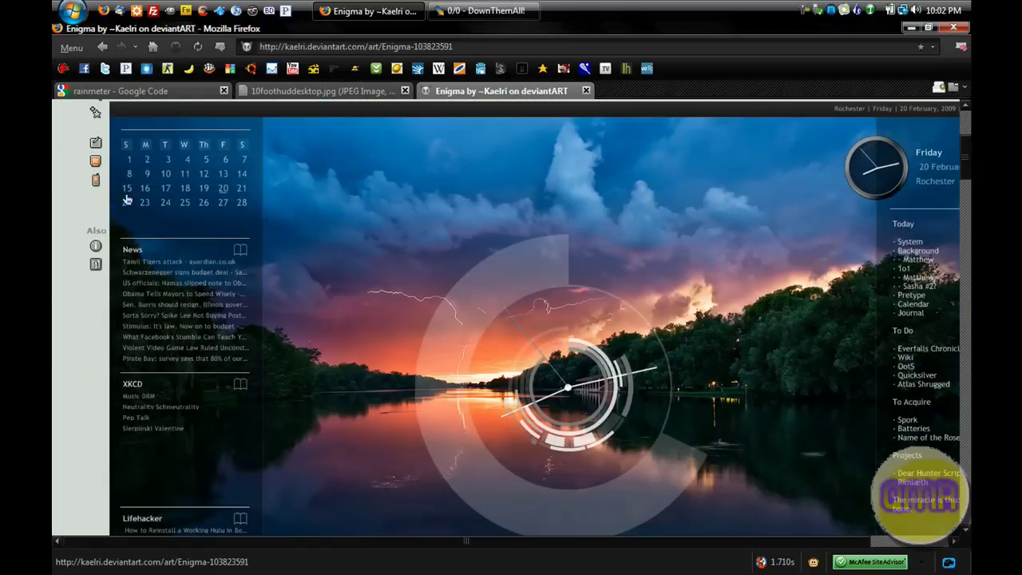
pyautogui.scroll(-3, 343, 207)
pyautogui.scroll(-2, 448, 231)
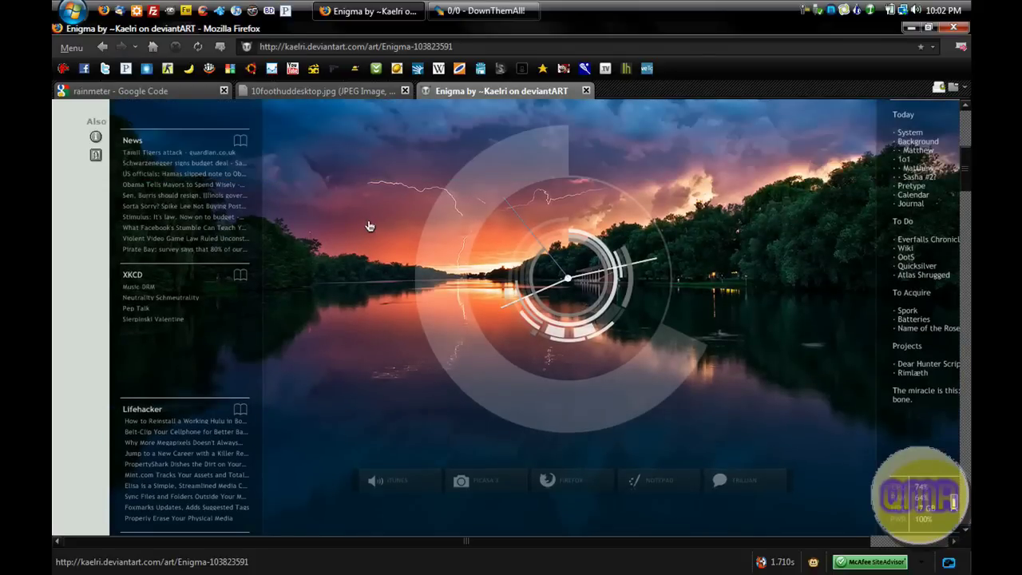
pyautogui.scroll(-7, 369, 226)
pyautogui.scroll(4, 370, 226)
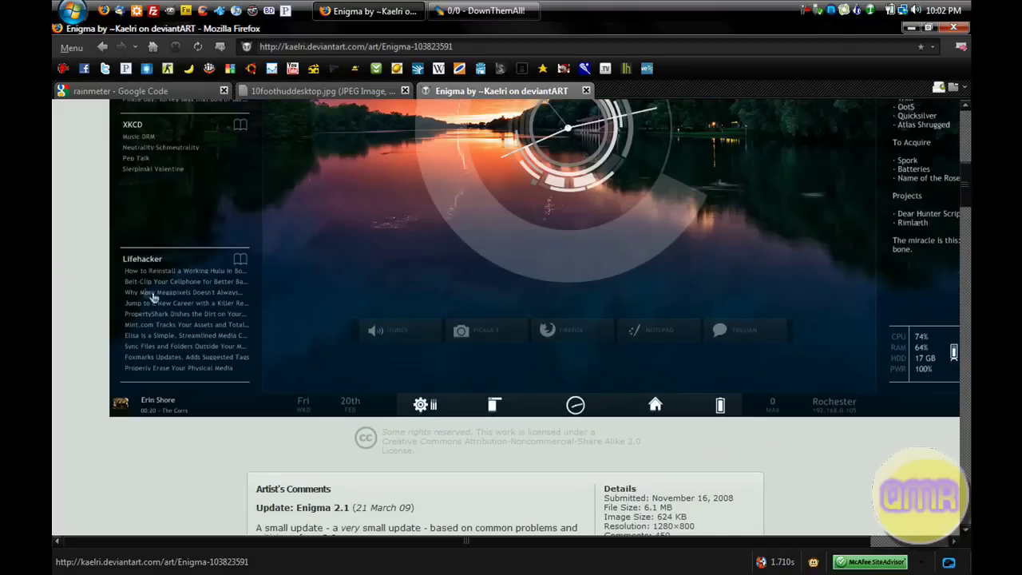
pyautogui.scroll(5, 153, 297)
pyautogui.scroll(-5, 167, 265)
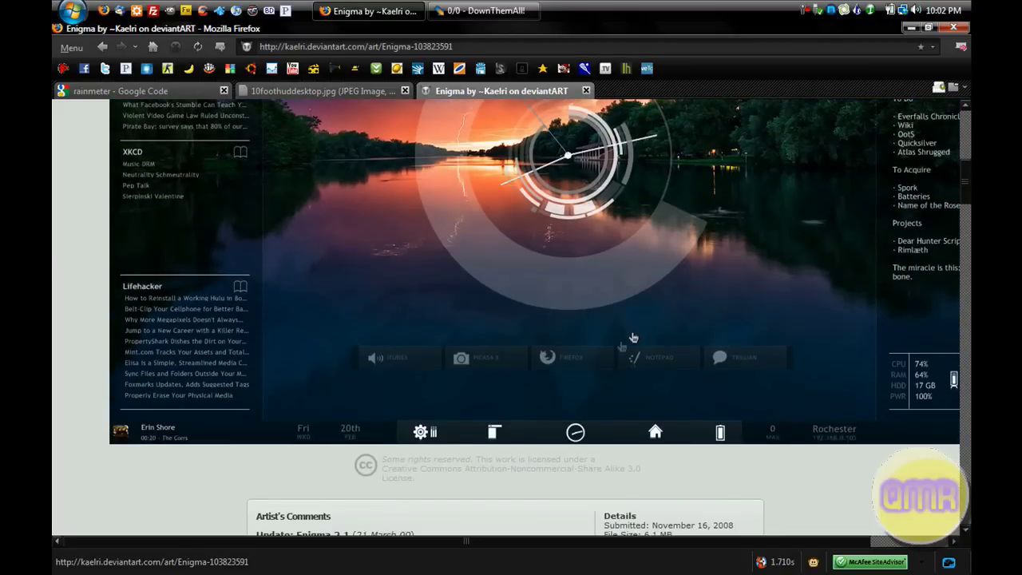
pyautogui.scroll(2, 633, 338)
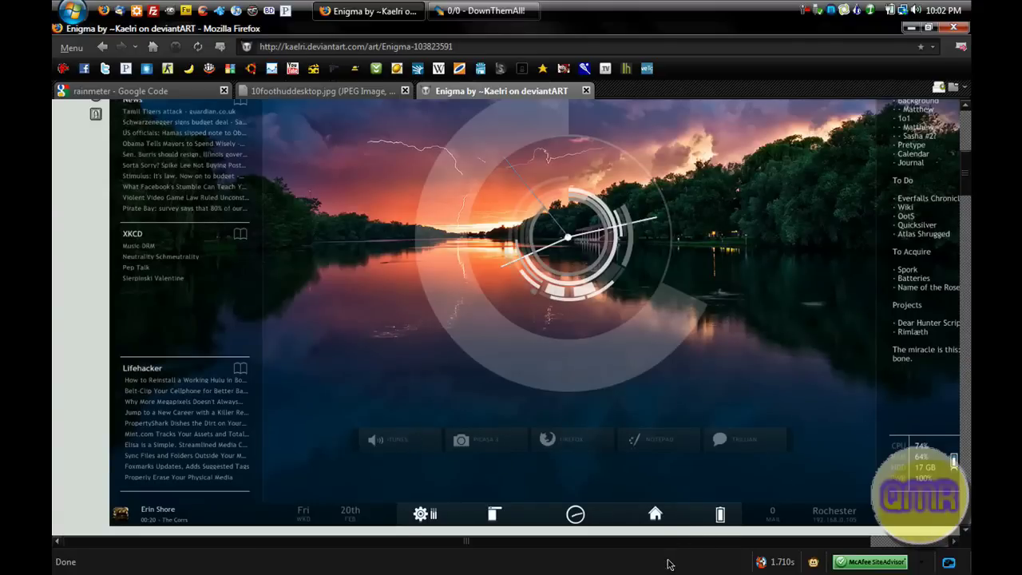
pyautogui.hscroll(2, 669, 480)
pyautogui.scroll(4, 809, 422)
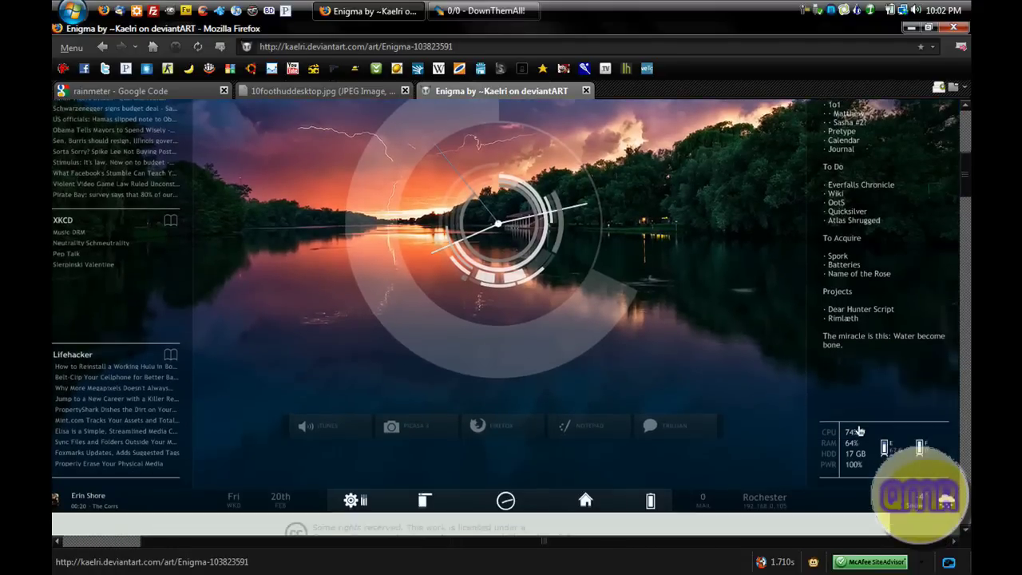
pyautogui.scroll(2, 809, 422)
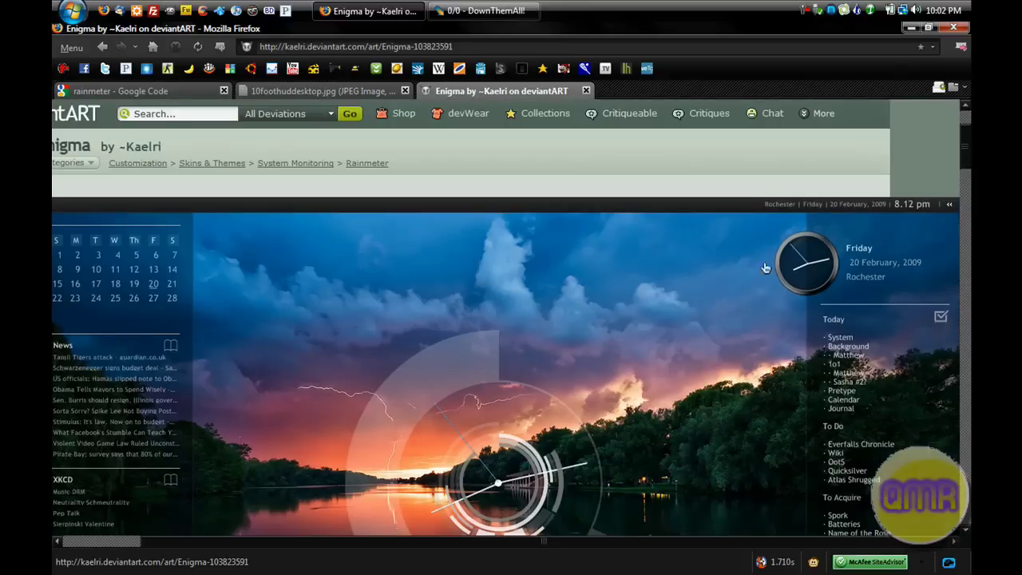
pyautogui.scroll(-3, 487, 365)
pyautogui.click(452, 255)
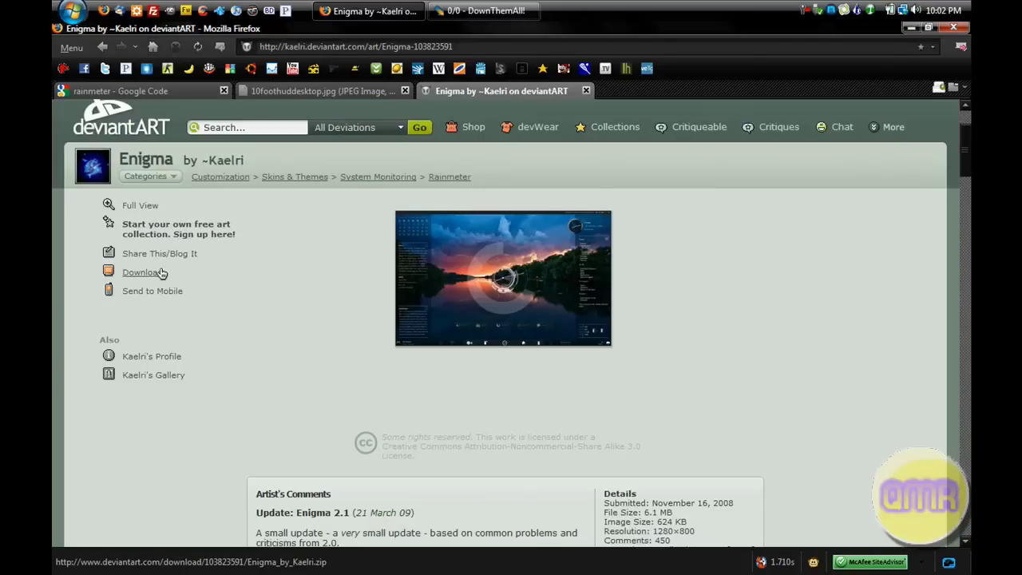
# Step: Launch the downloaded Rainmeter 0.14 32-bit installer from its folder in Windows Explorer and accept the license agreement
pyautogui.click(478, 10)
pyautogui.click(784, 35)
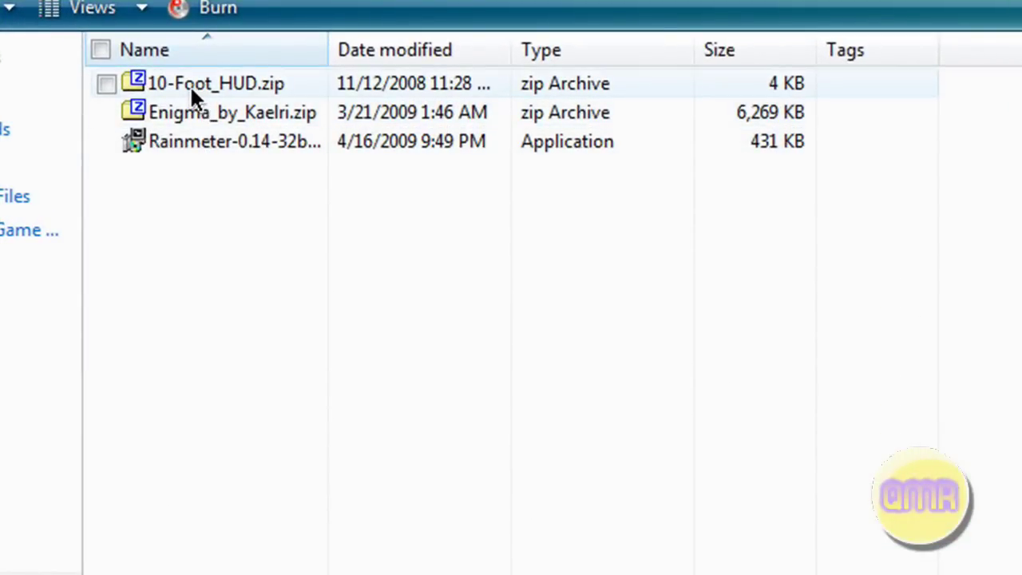
pyautogui.doubleClick(199, 137)
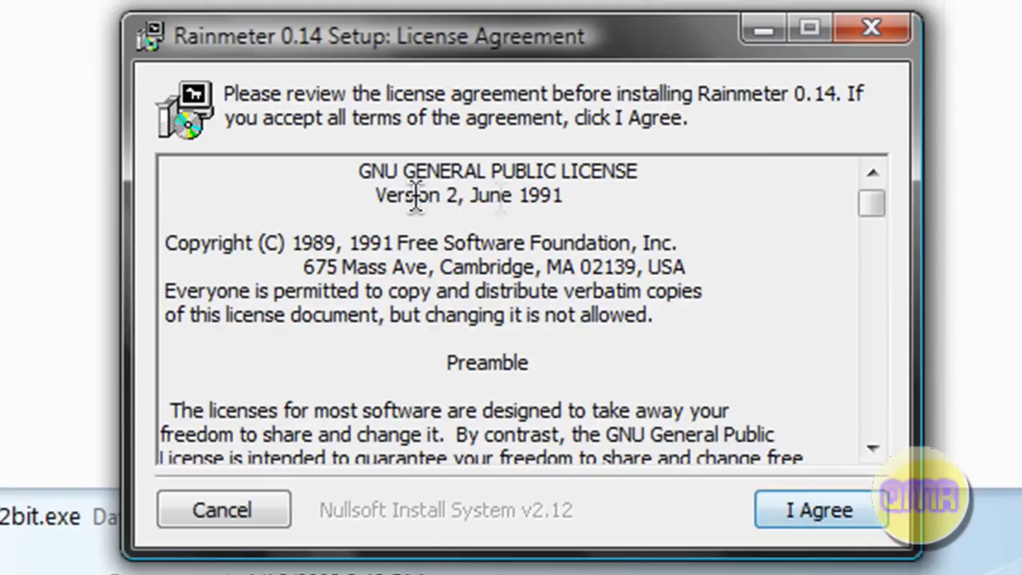
pyautogui.click(804, 517)
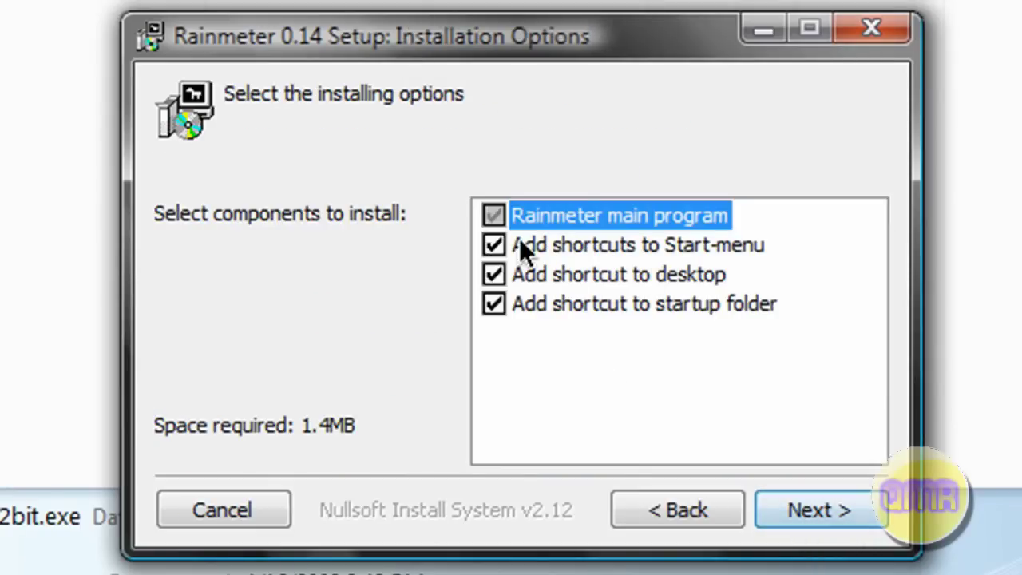
# Step: Review the Rainmeter 0.14 installer's component and destination folder pages, exit setup without installing, and minimize the Downloads window
pyautogui.click(814, 519)
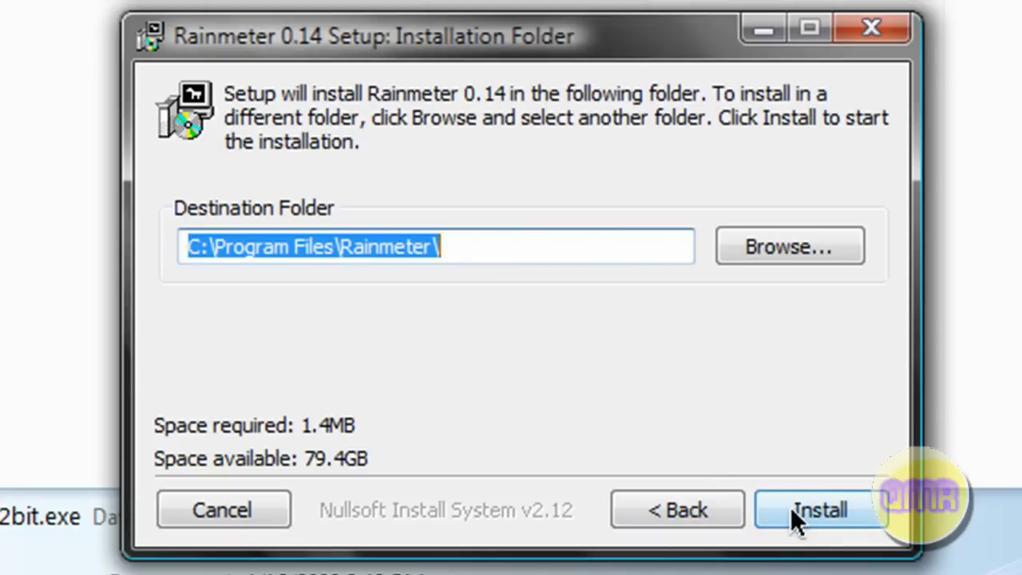
pyautogui.click(875, 37)
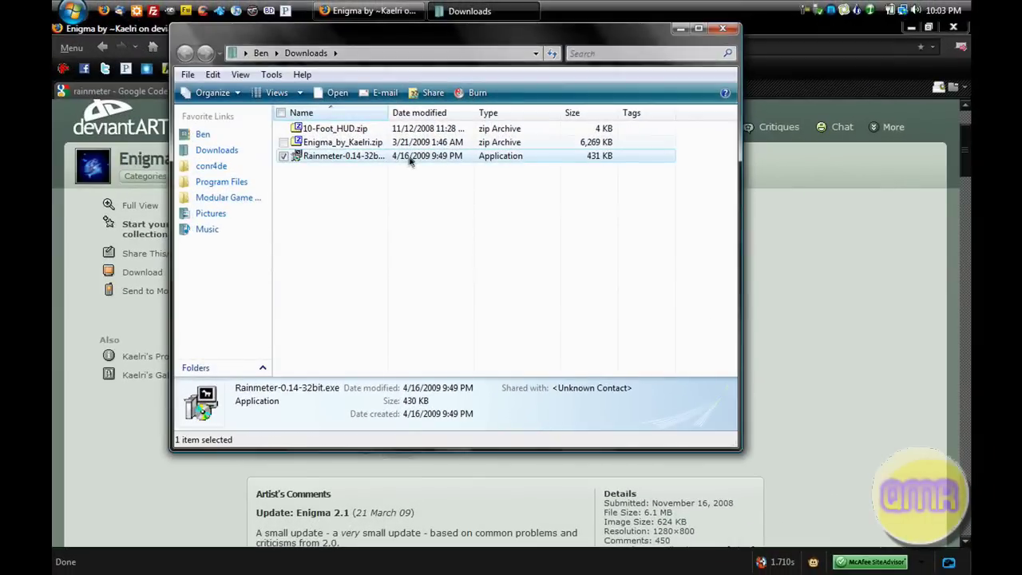
pyautogui.click(677, 30)
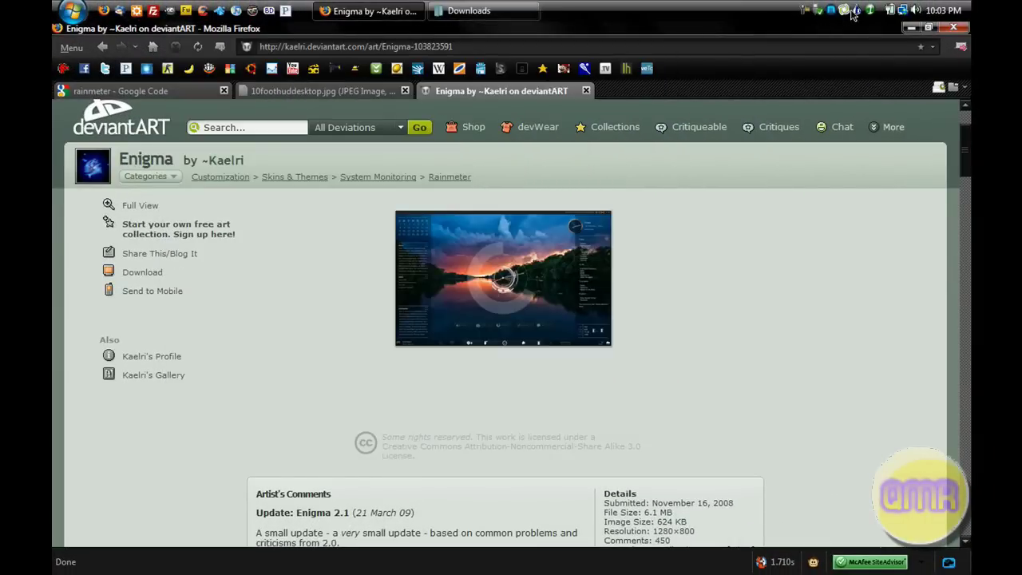
# Step: Load the Bar-C.ini variant of the Tranquil Bar config from the running Rainmeter
pyautogui.rightClick(853, 13)
pyautogui.moveTo(838, 63)
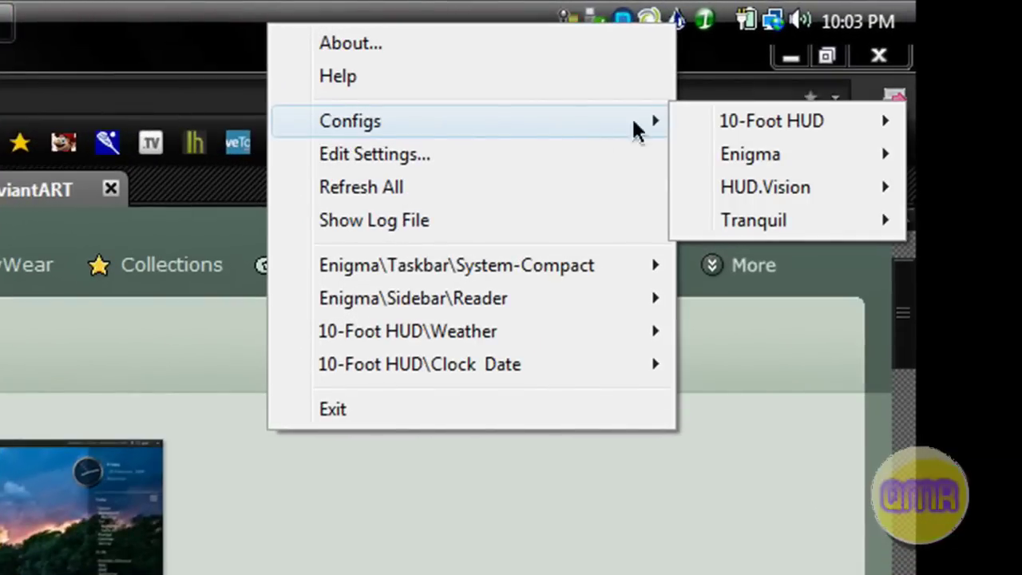
pyautogui.moveTo(757, 231)
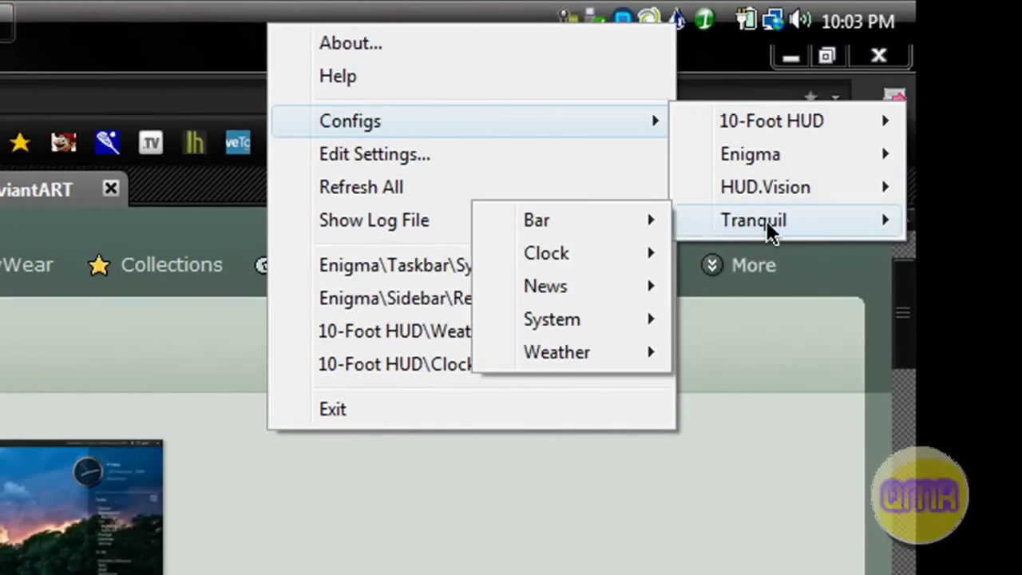
pyautogui.moveTo(650, 228)
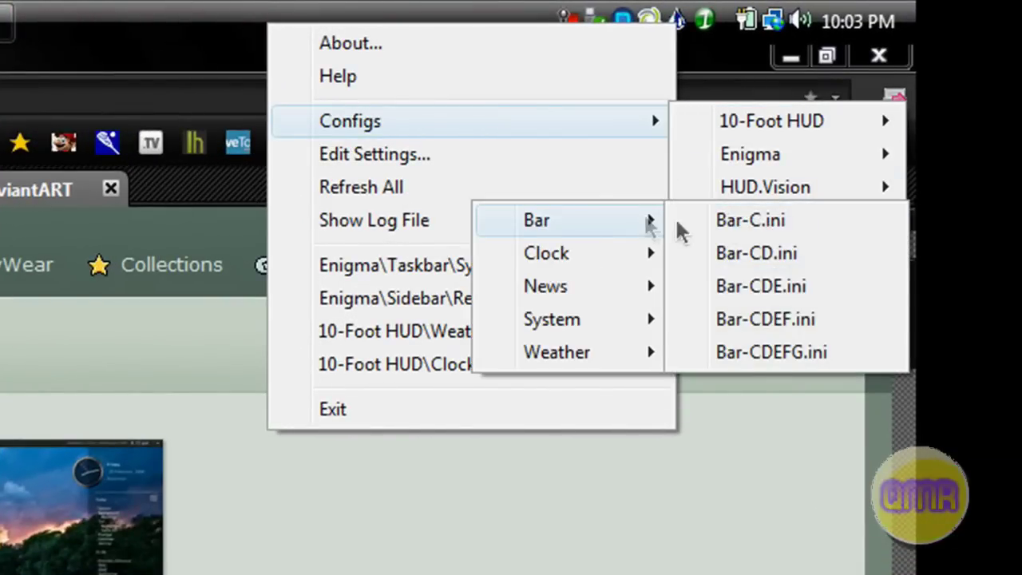
pyautogui.click(722, 232)
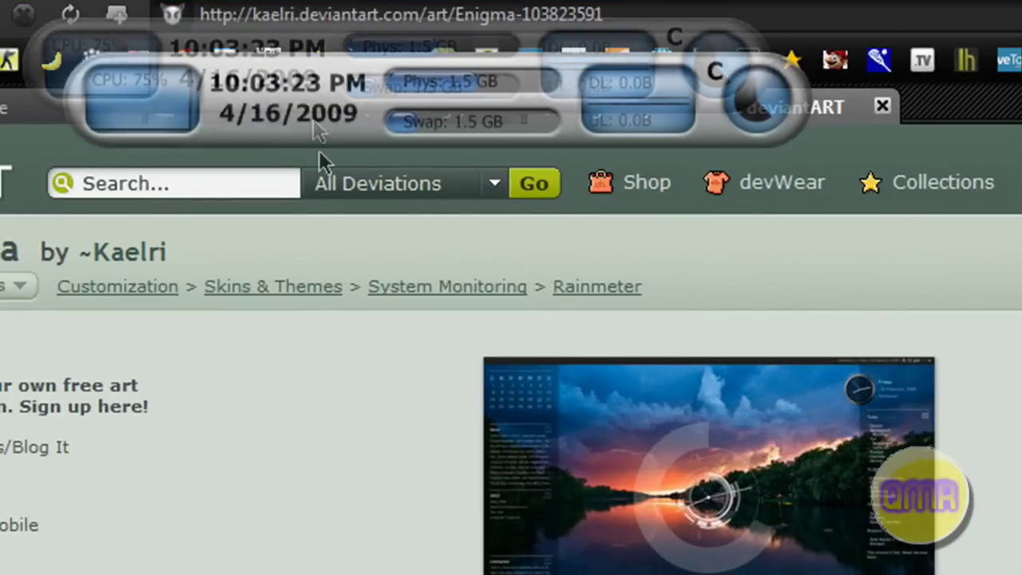
# Step: Move the Tranquil bar lower over the deviantART page and close that skin
pyautogui.moveTo(323, 159); pyautogui.dragTo(354, 381)
pyautogui.rightClick(354, 376)
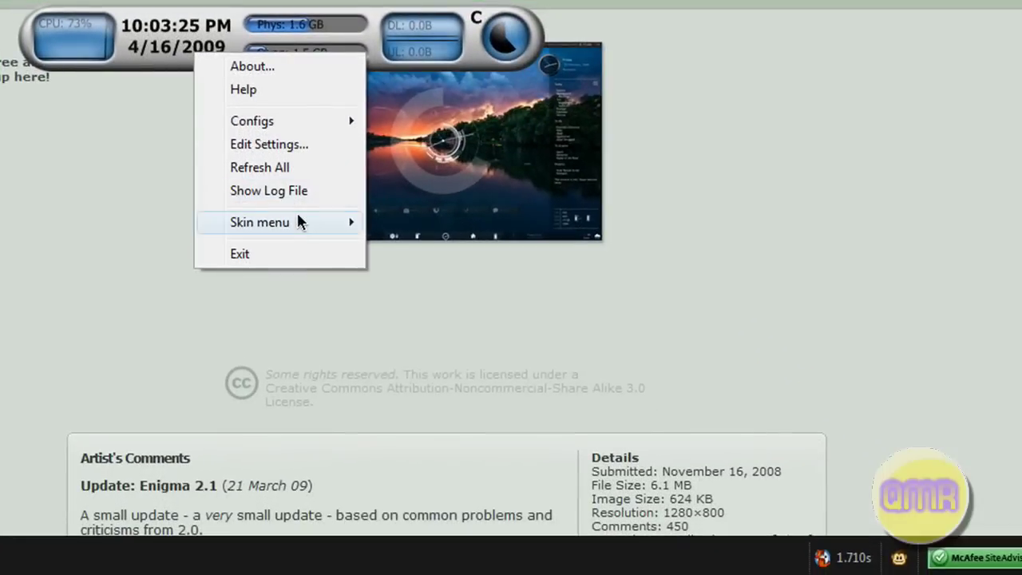
pyautogui.moveTo(362, 347)
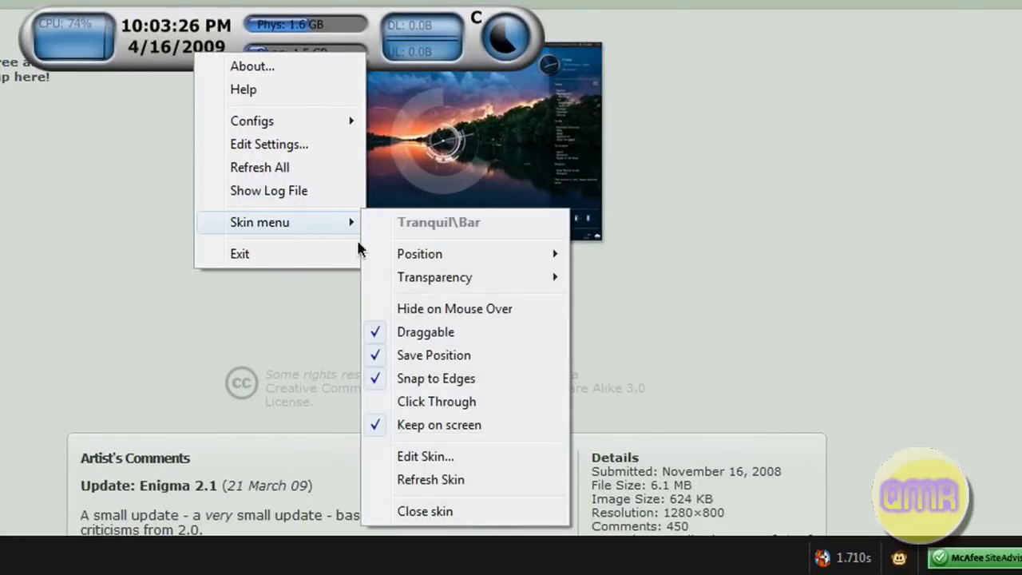
pyautogui.click(421, 512)
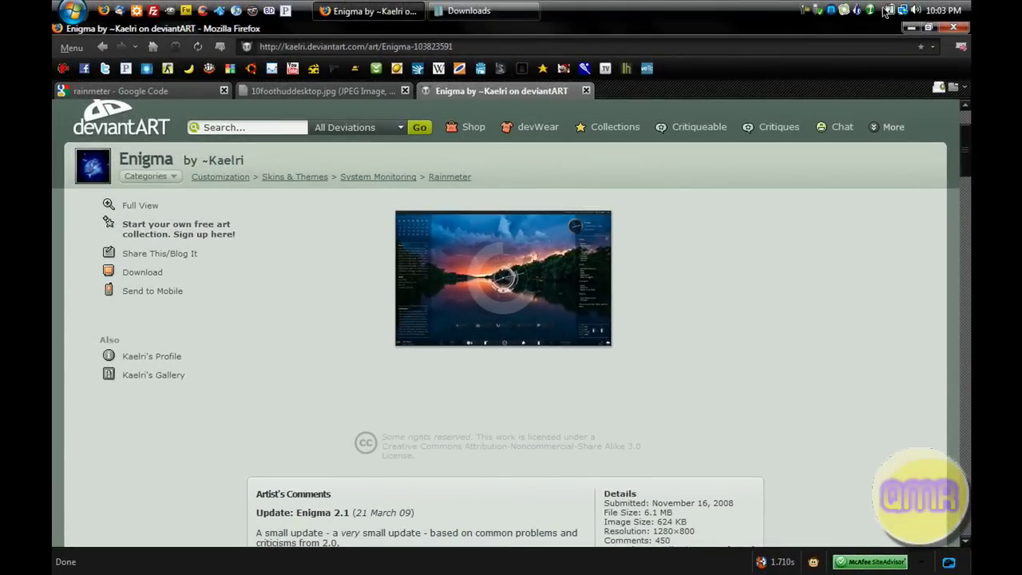
pyautogui.rightClick(866, 12)
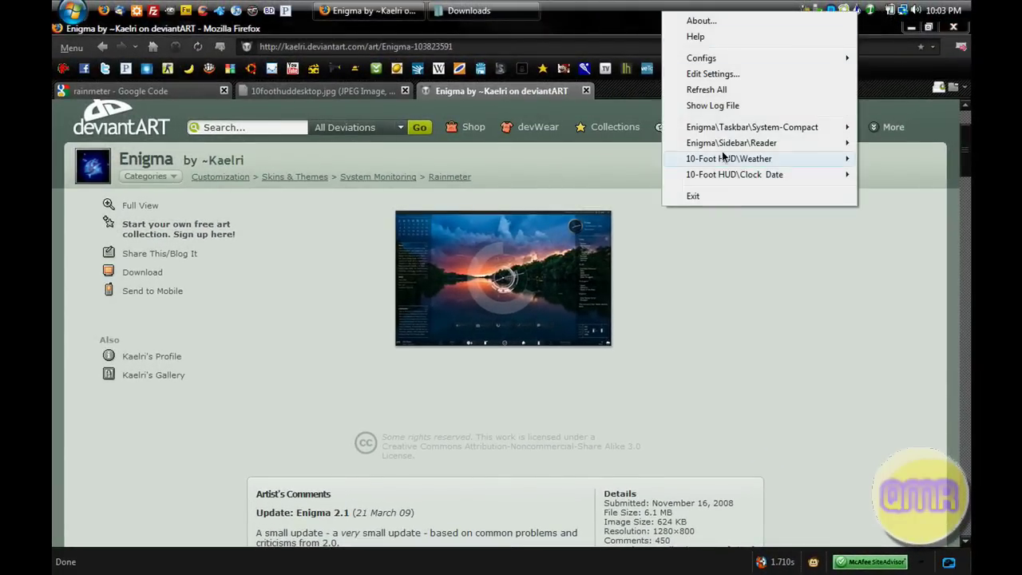
pyautogui.moveTo(763, 62)
pyautogui.moveTo(894, 106)
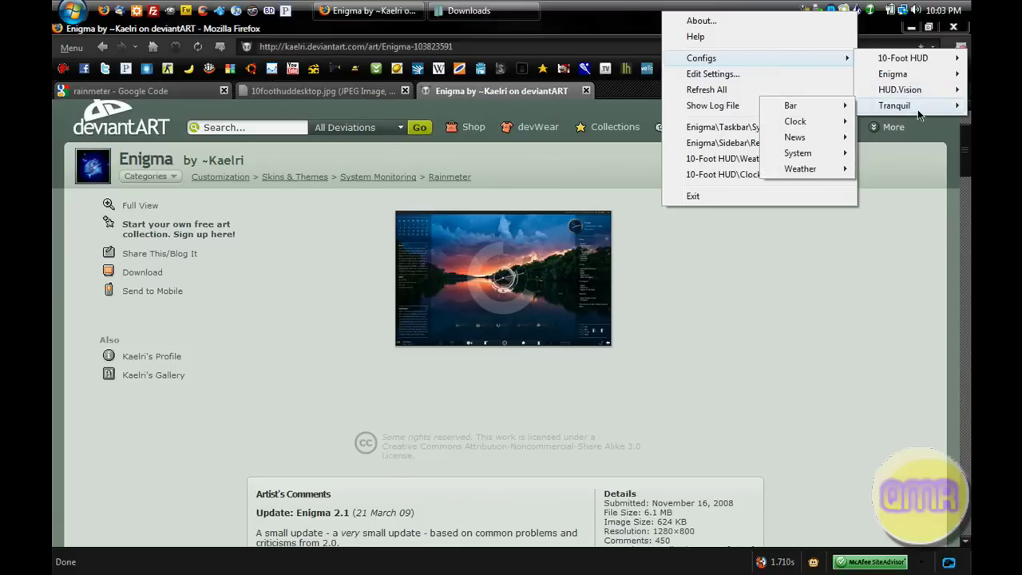
pyautogui.moveTo(809, 130)
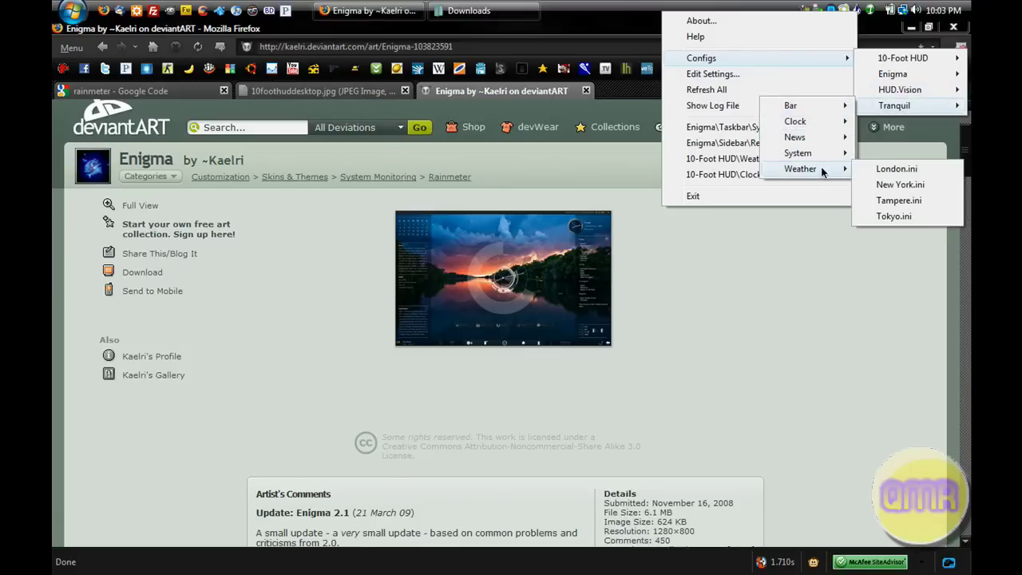
pyautogui.click(803, 299)
# Step: Extract Enigma_by_Kaelri.zip with 7-Zip into its own Enigma_by_Kaelri folder in Downloads
pyautogui.click(469, 10)
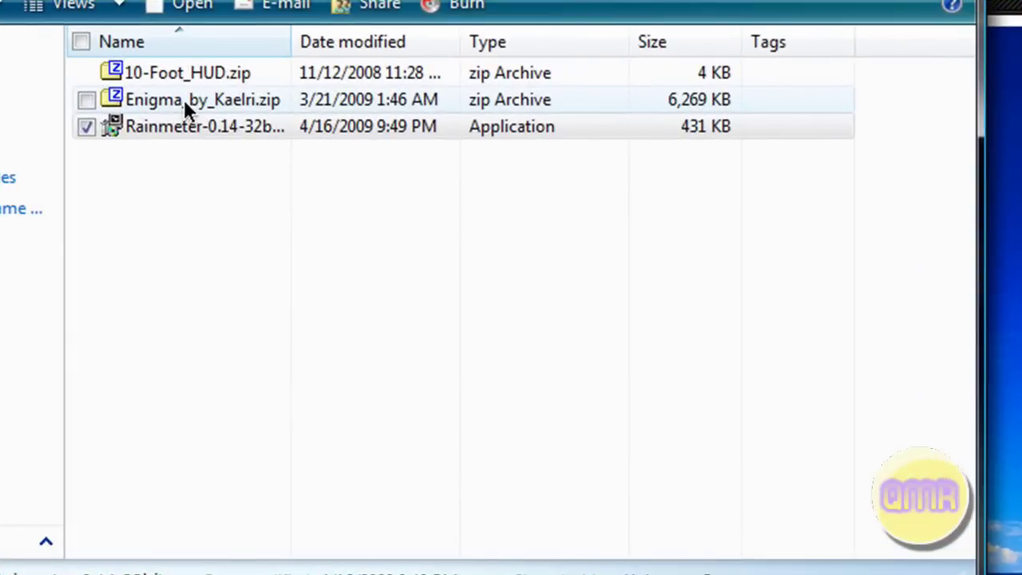
pyautogui.click(183, 99)
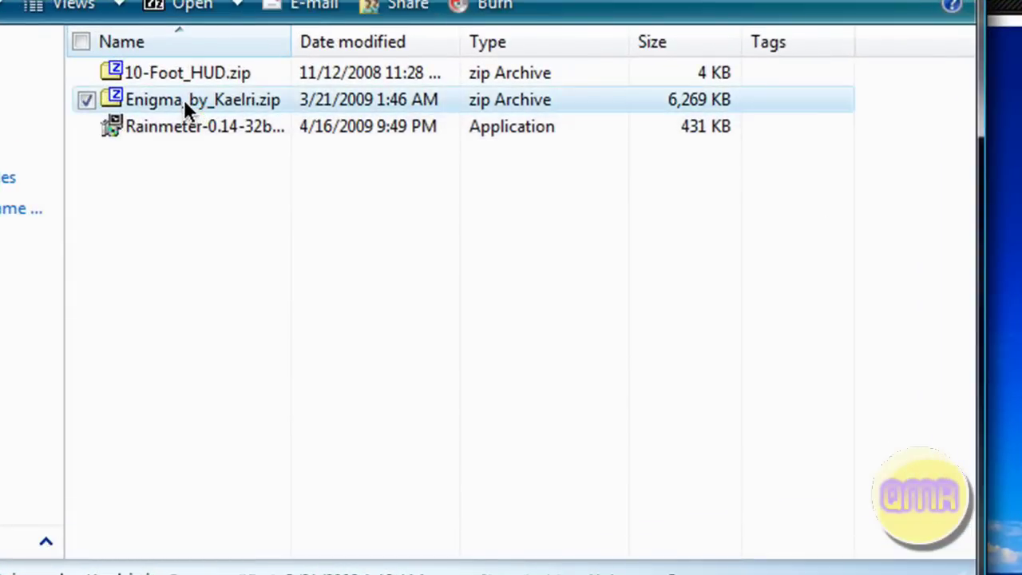
pyautogui.rightClick(184, 109)
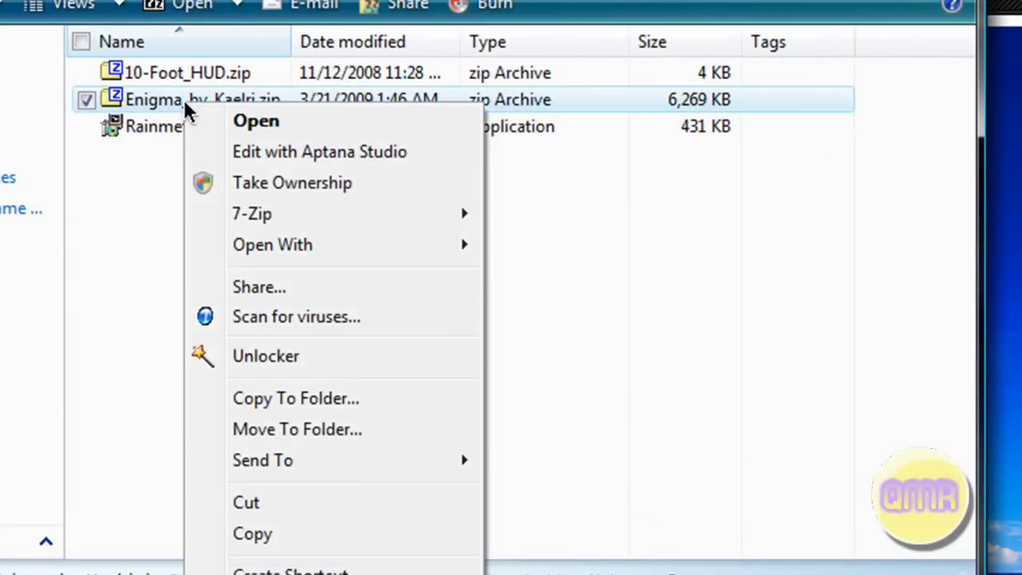
pyautogui.moveTo(359, 220)
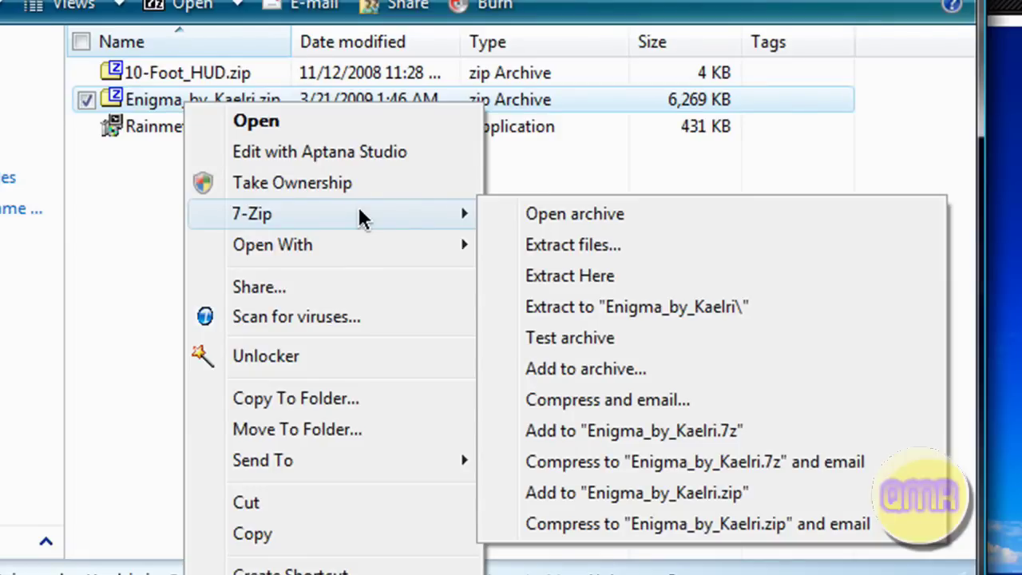
pyautogui.click(648, 312)
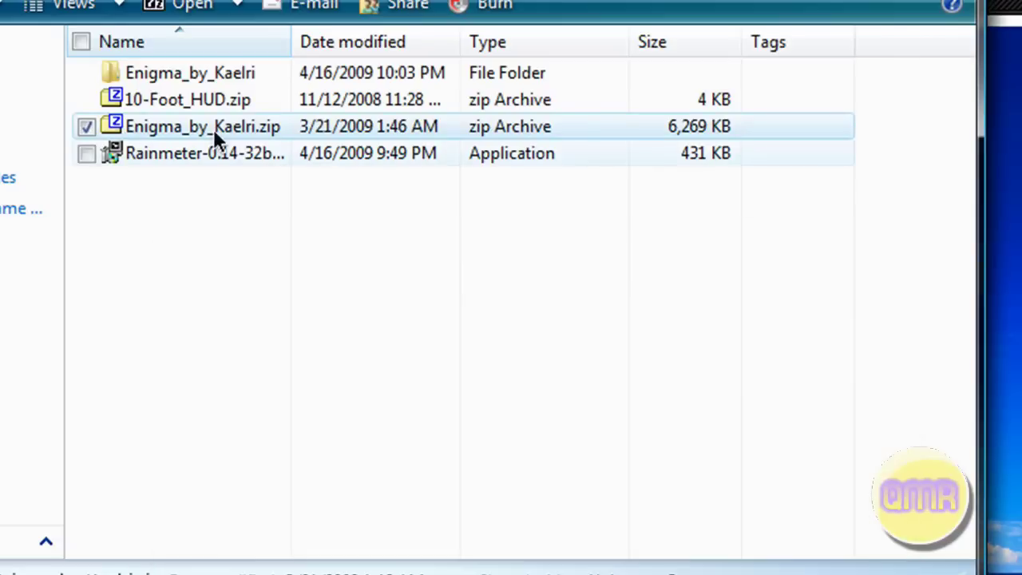
# Step: Read the short and long installation methods in the extracted Enigma folder's Instructions.txt, close the document, and return to Downloads
pyautogui.doubleClick(187, 77)
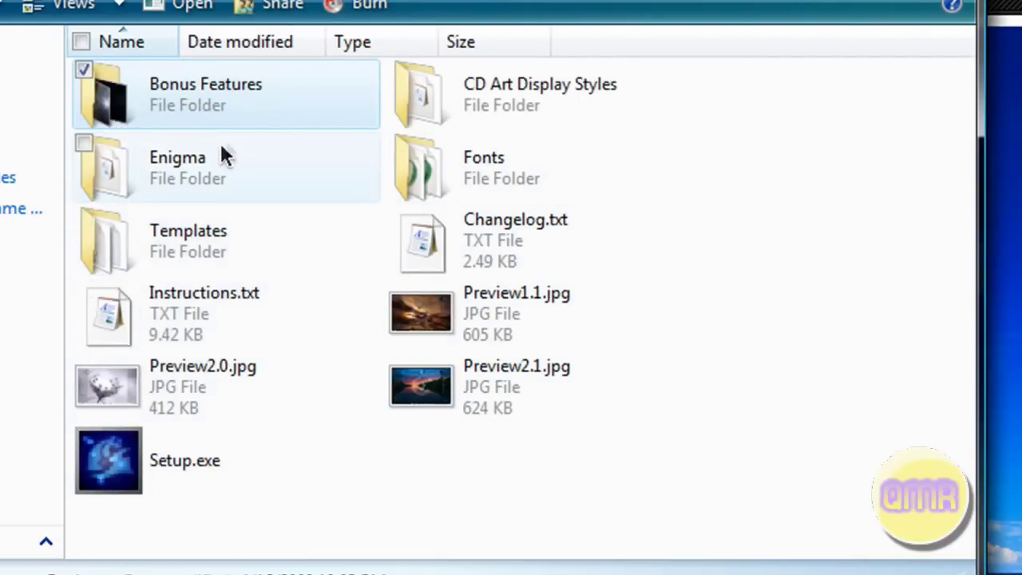
pyautogui.doubleClick(148, 316)
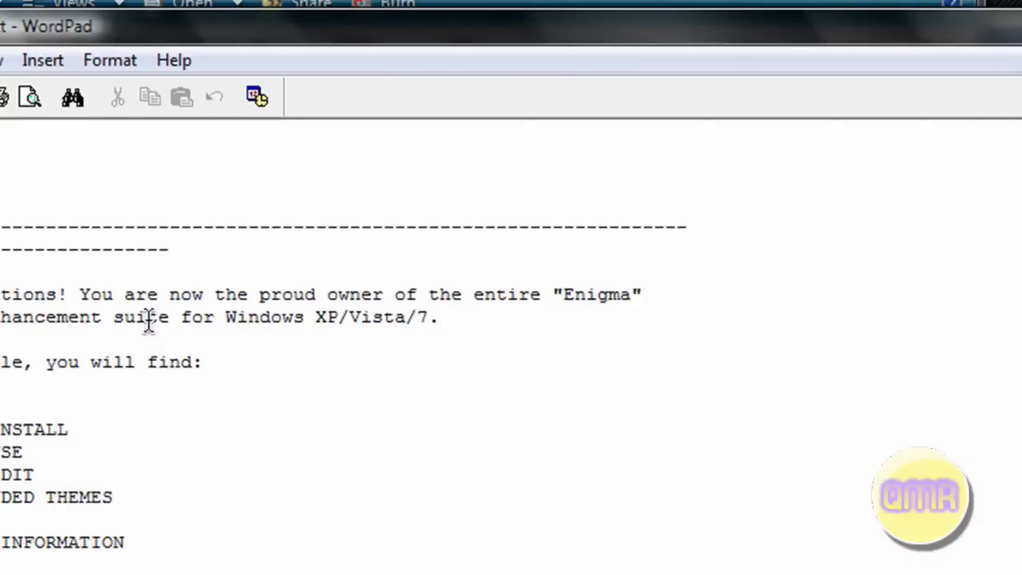
pyautogui.scroll(-15, 166, 292)
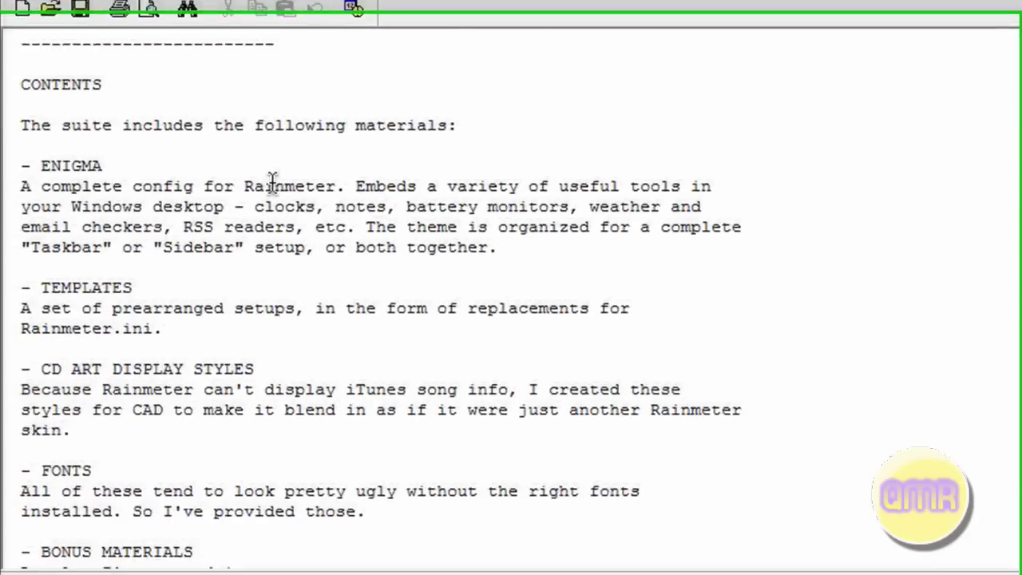
pyautogui.scroll(-11, 272, 182)
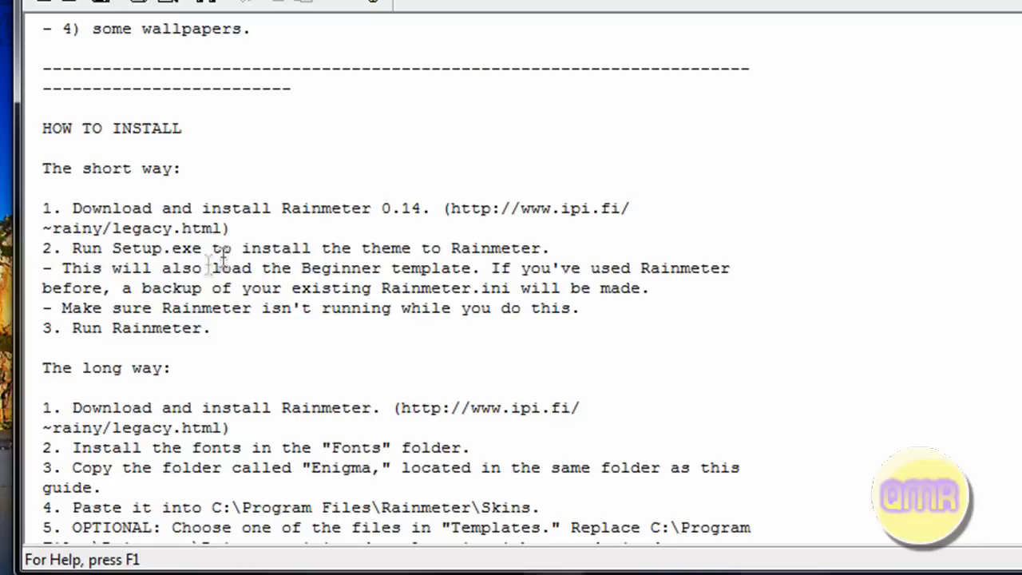
pyautogui.scroll(-4, 133, 296)
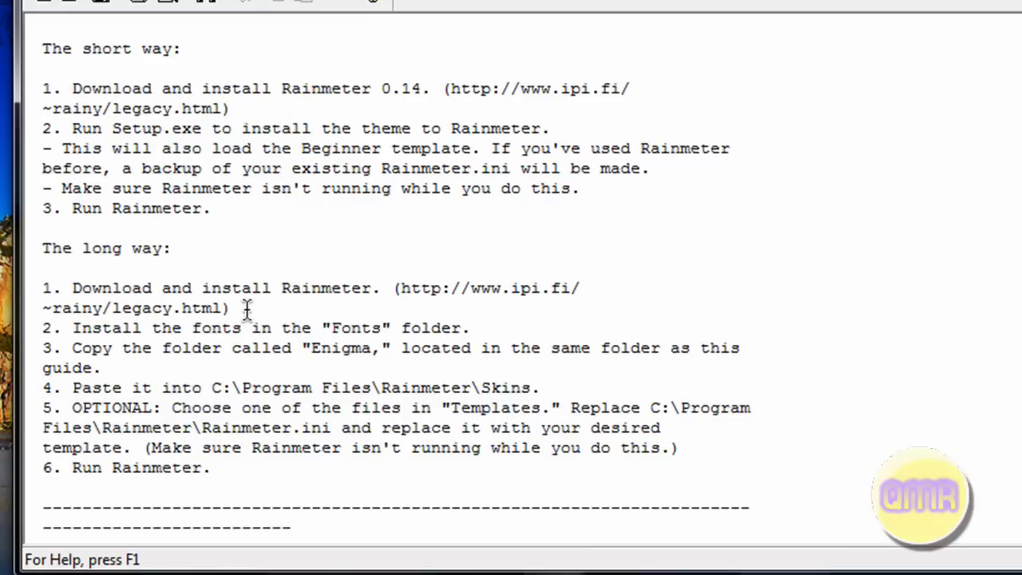
pyautogui.hotkey('alt', 'F4')
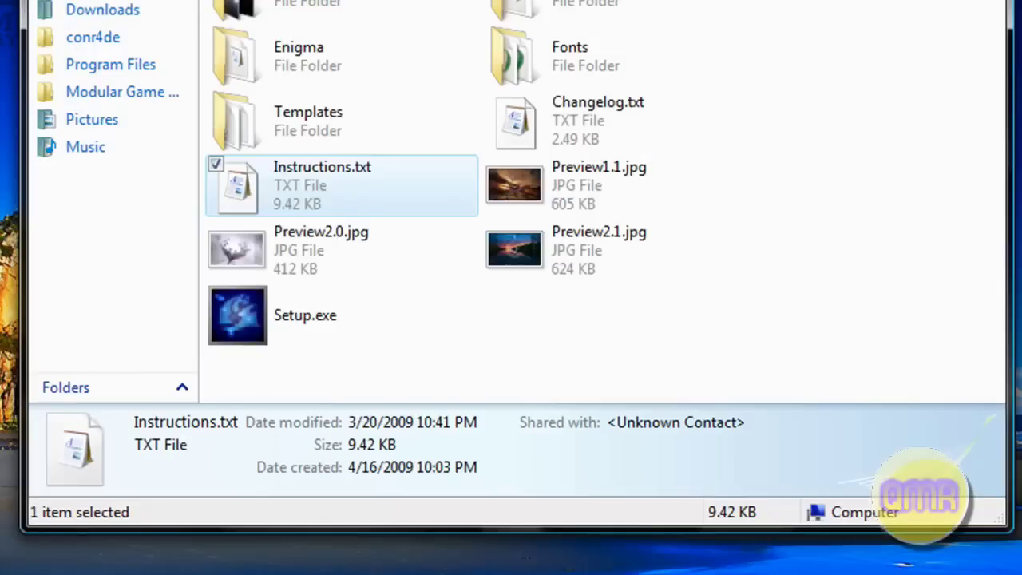
pyautogui.press('BackSpace')
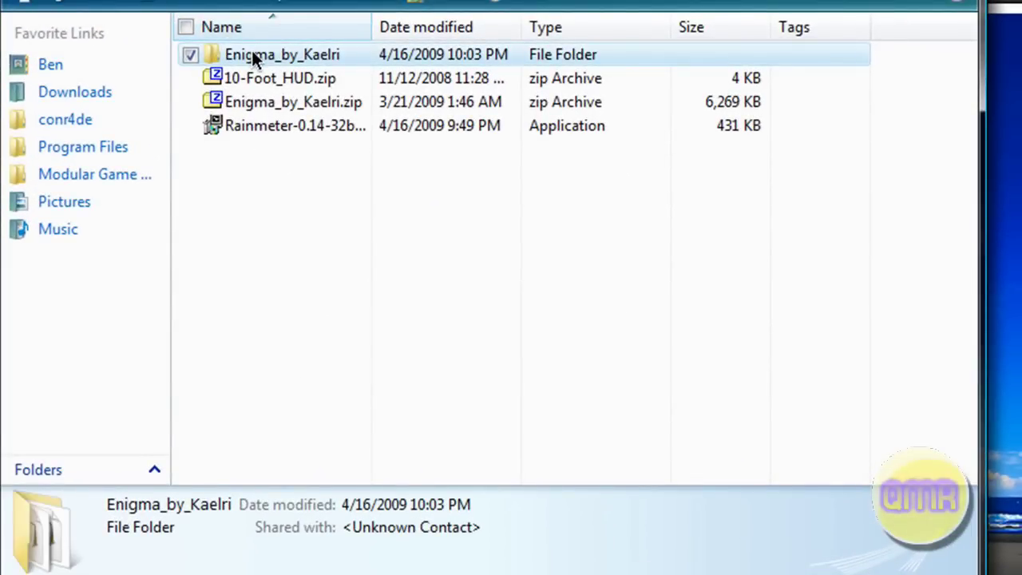
# Step: Select the Enigma_by_Kaelri folder and open the Skins folder inside Rainmeter's Program Files folder on the C: drive
pyautogui.click(252, 51)
pyautogui.press('super')
pyautogui.moveTo(259, 162)
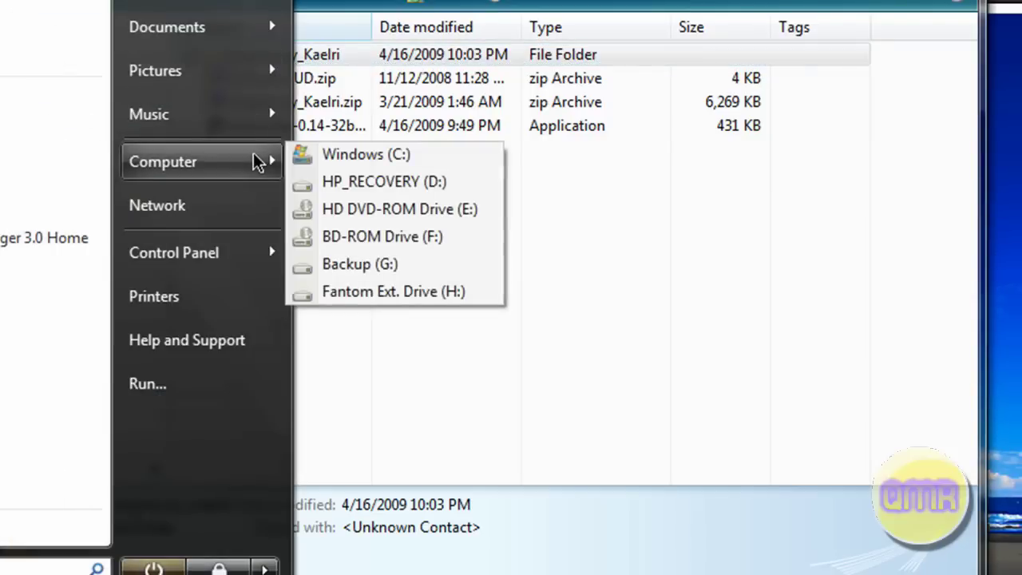
pyautogui.click(351, 162)
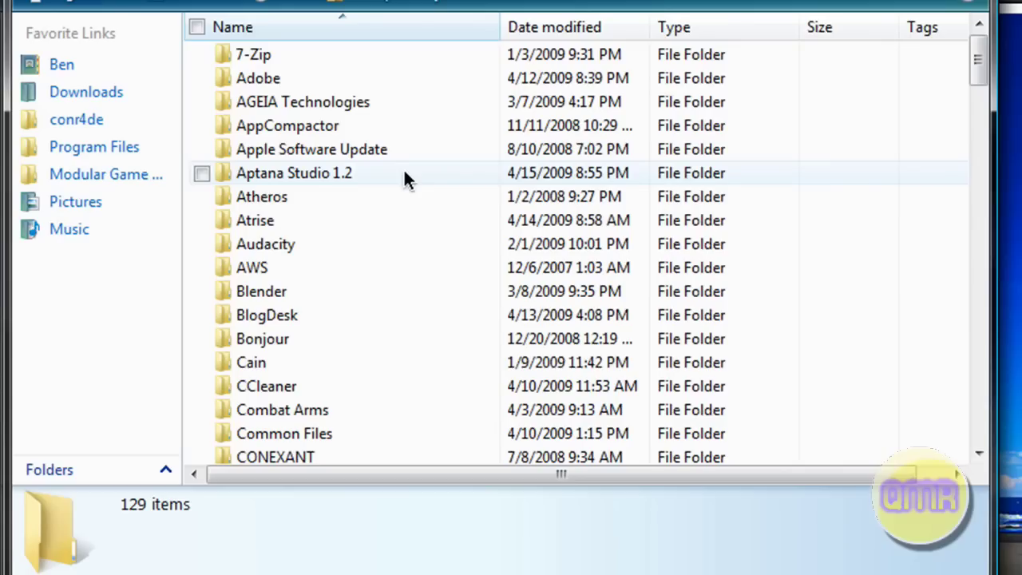
pyautogui.write('rain')
pyautogui.press('Return')
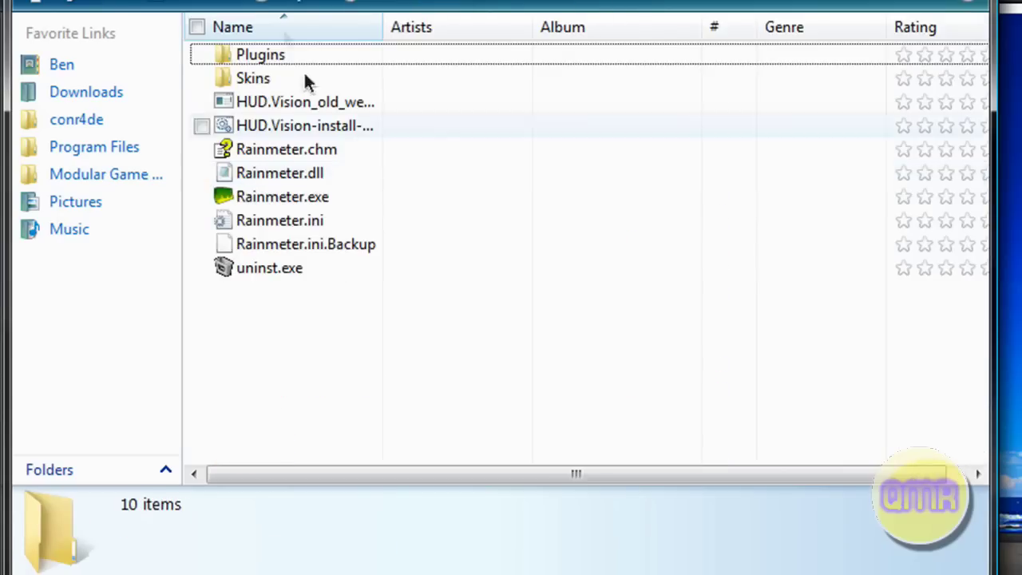
pyautogui.doubleClick(281, 78)
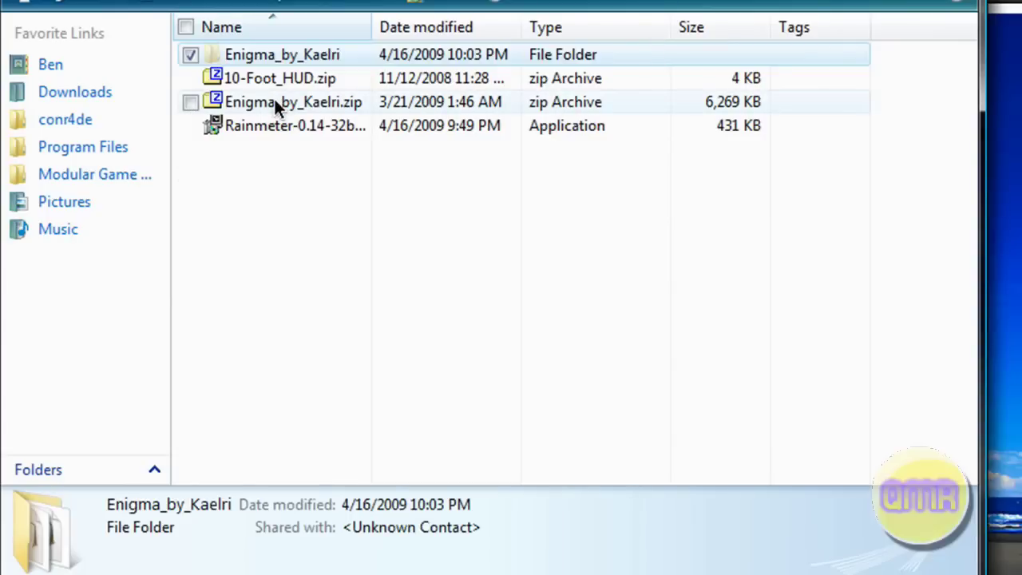
# Step: Extract 10-Foot_HUD.zip with 7-Zip into its own 10-Foot_HUD folder in Downloads
pyautogui.click(258, 163)
pyautogui.rightClick(289, 85)
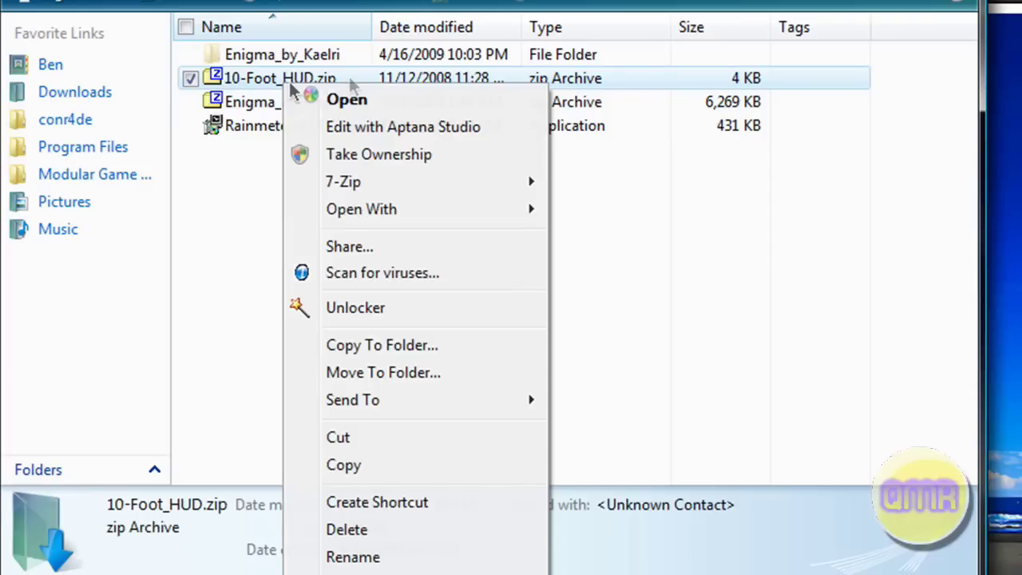
pyautogui.moveTo(435, 184)
pyautogui.click(670, 262)
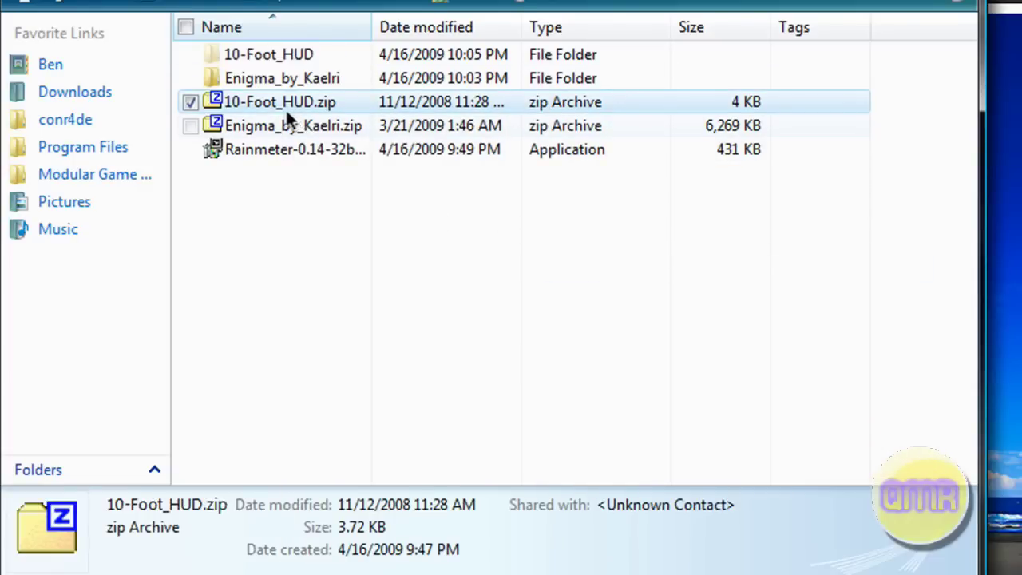
# Step: Inspect the contents of the extracted 10-Foot HUD skin folder, go back up one level, and close the Explorer window
pyautogui.doubleClick(300, 57)
pyautogui.doubleClick(301, 59)
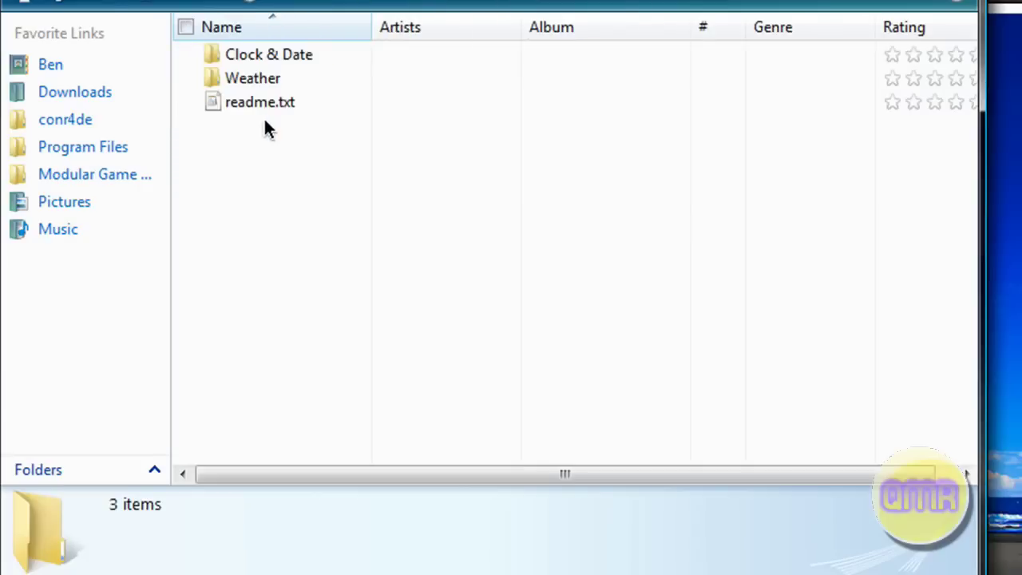
pyautogui.press('BackSpace')
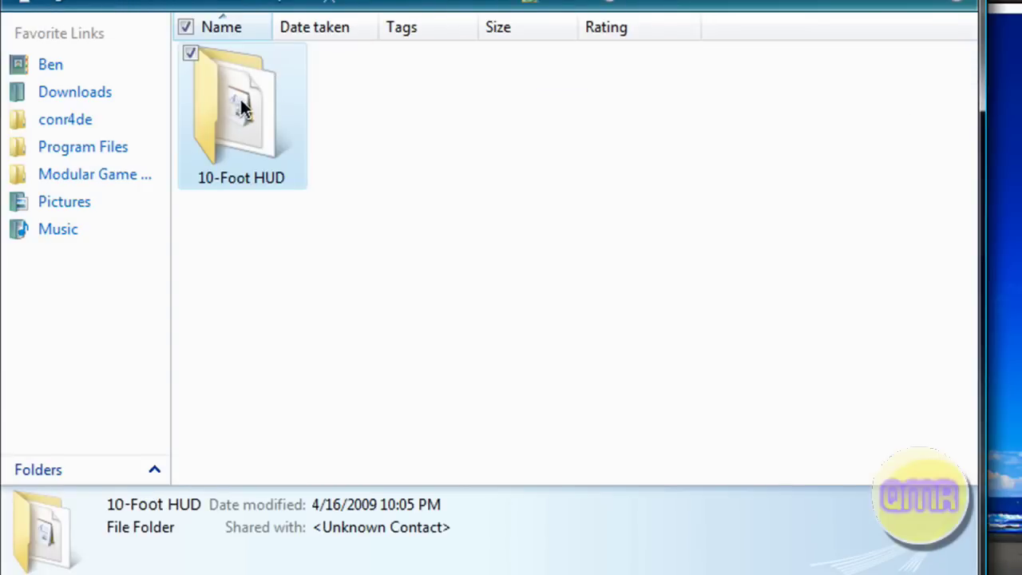
pyautogui.hotkey('alt', 'F4')
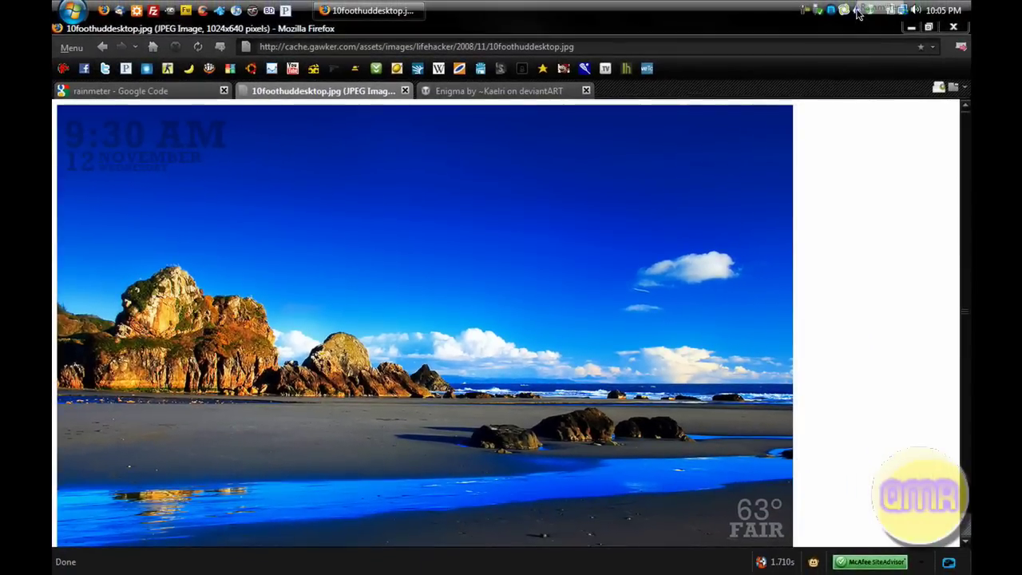
# Step: Show the desktop and load Enigma's Welcome config through Rainmeter
pyautogui.rightClick(857, 12)
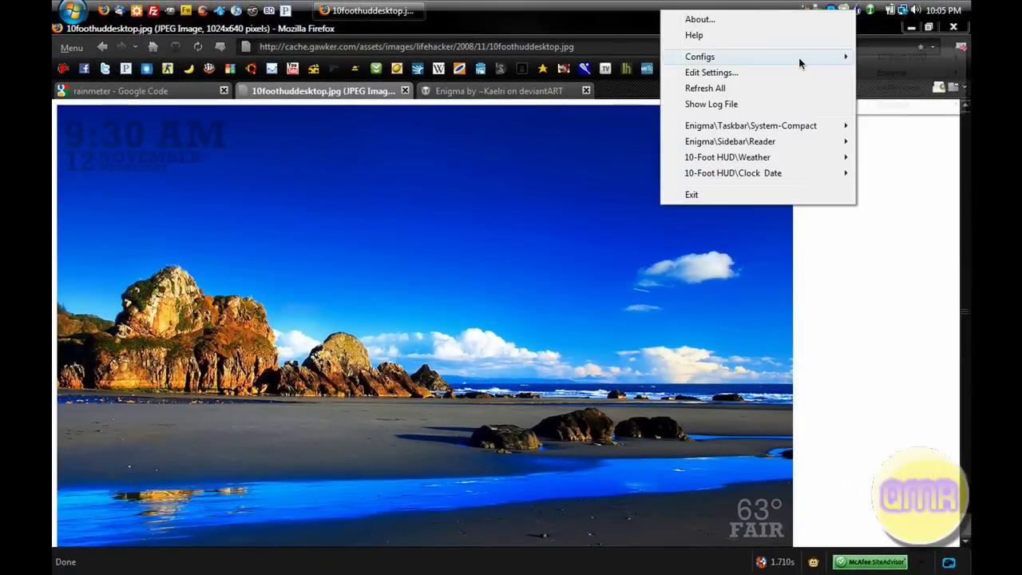
pyautogui.moveTo(798, 60)
pyautogui.moveTo(872, 62)
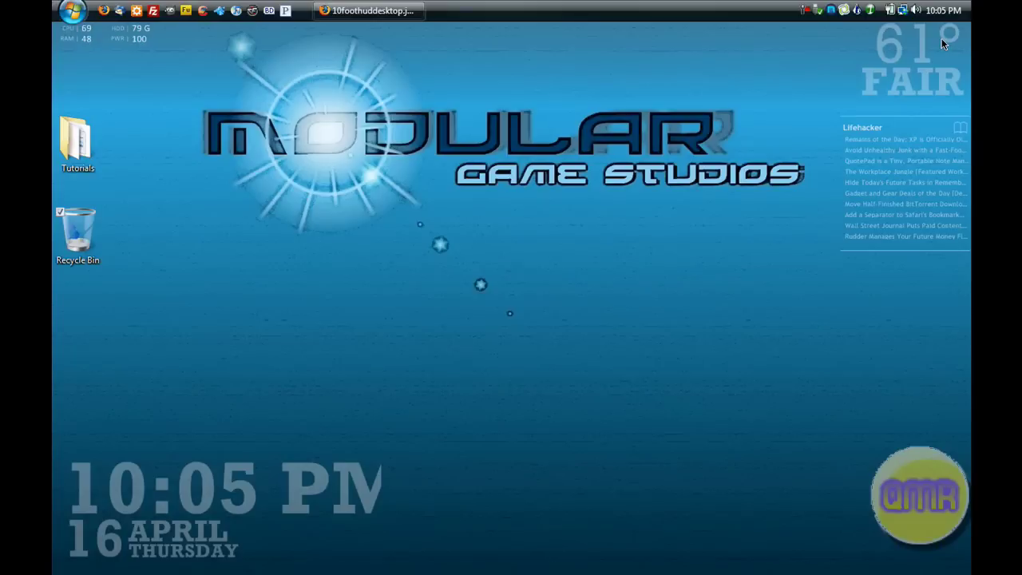
pyautogui.rightClick(857, 12)
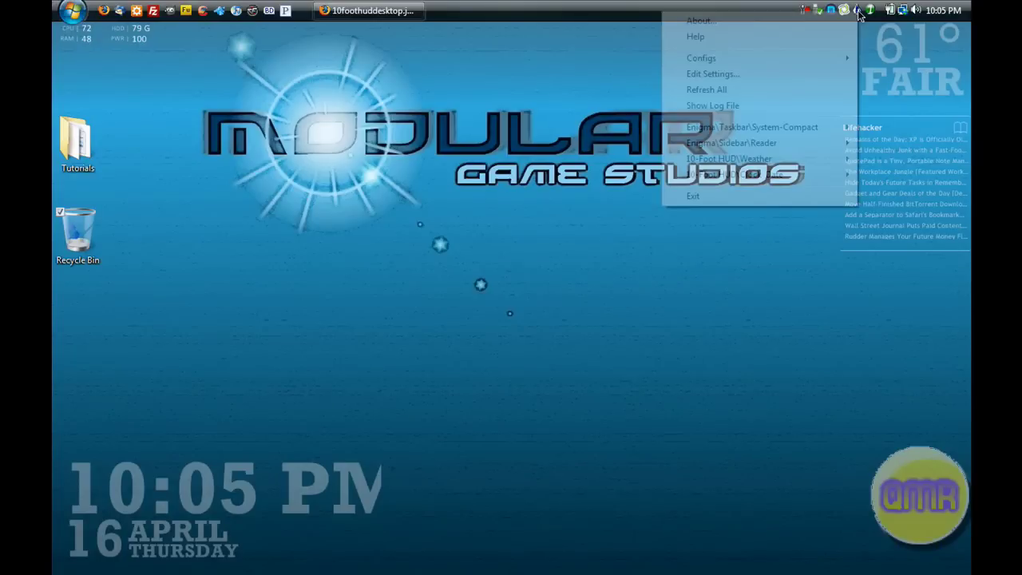
pyautogui.moveTo(792, 57)
pyautogui.moveTo(909, 74)
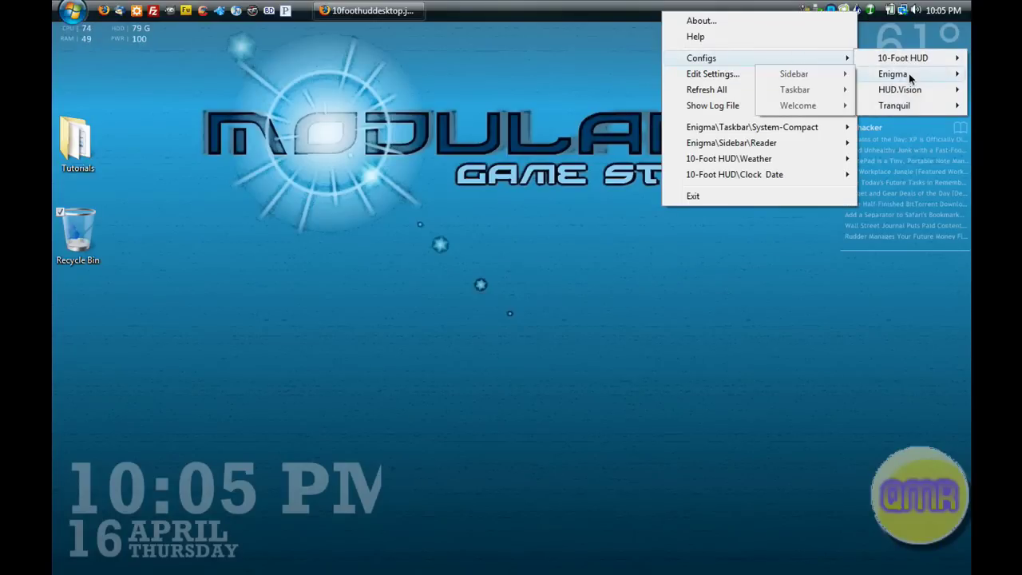
pyautogui.moveTo(837, 94)
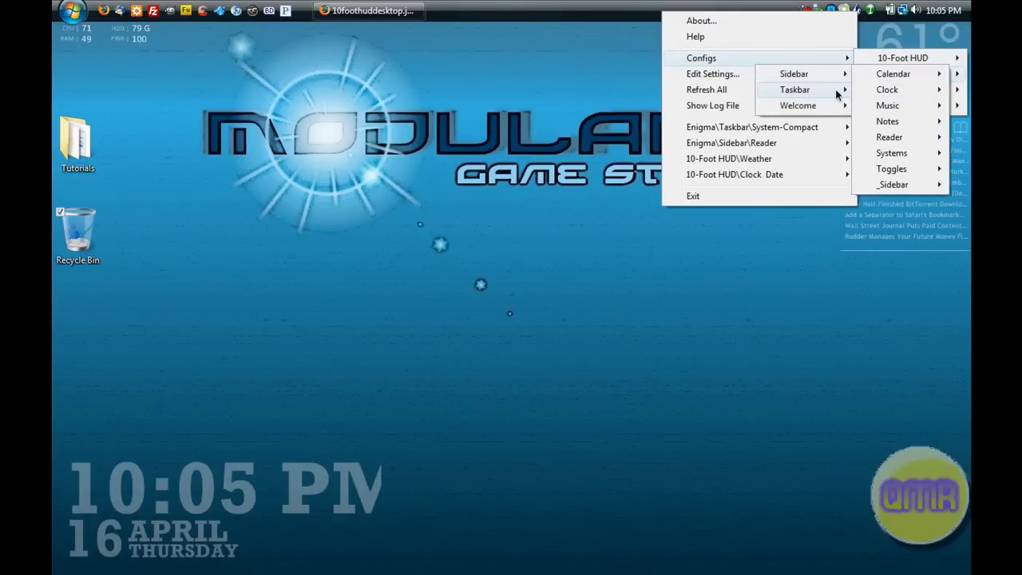
pyautogui.click(880, 108)
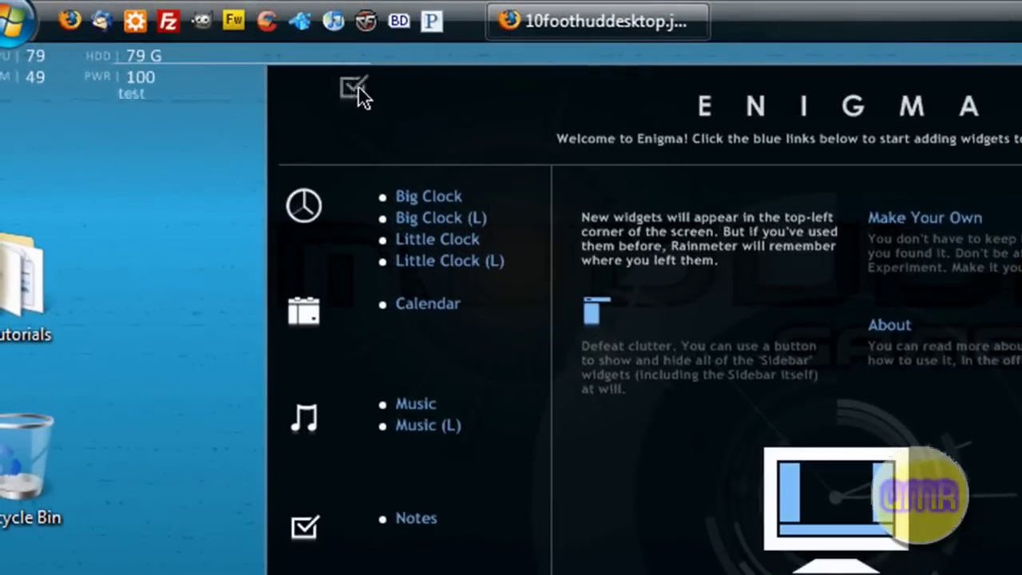
# Step: Move the Enigma Notes widget onto the free desktop area just below the Lifehacker feed reader
pyautogui.moveTo(360, 94); pyautogui.dragTo(1021, 574)
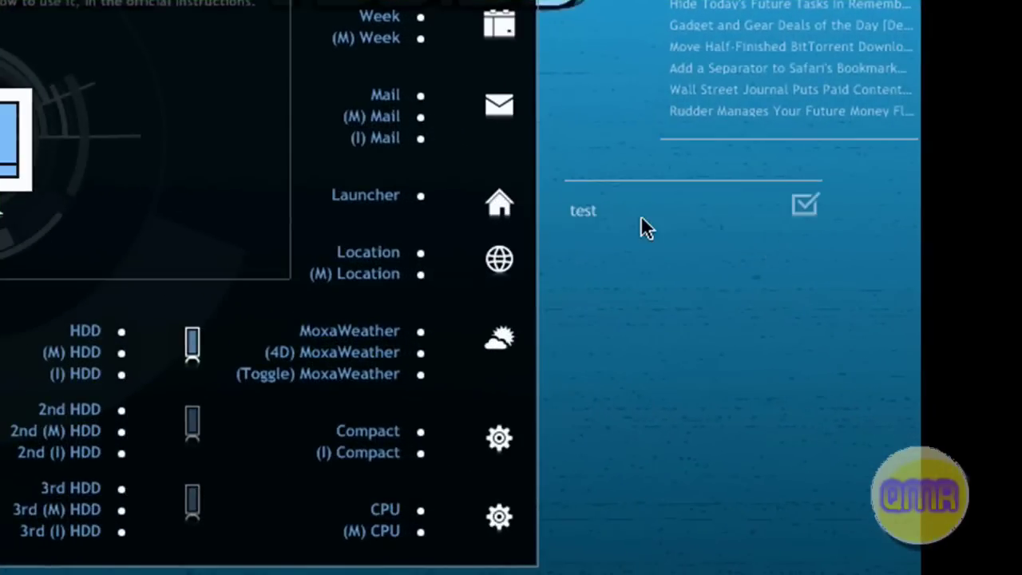
pyautogui.rightClick(654, 205)
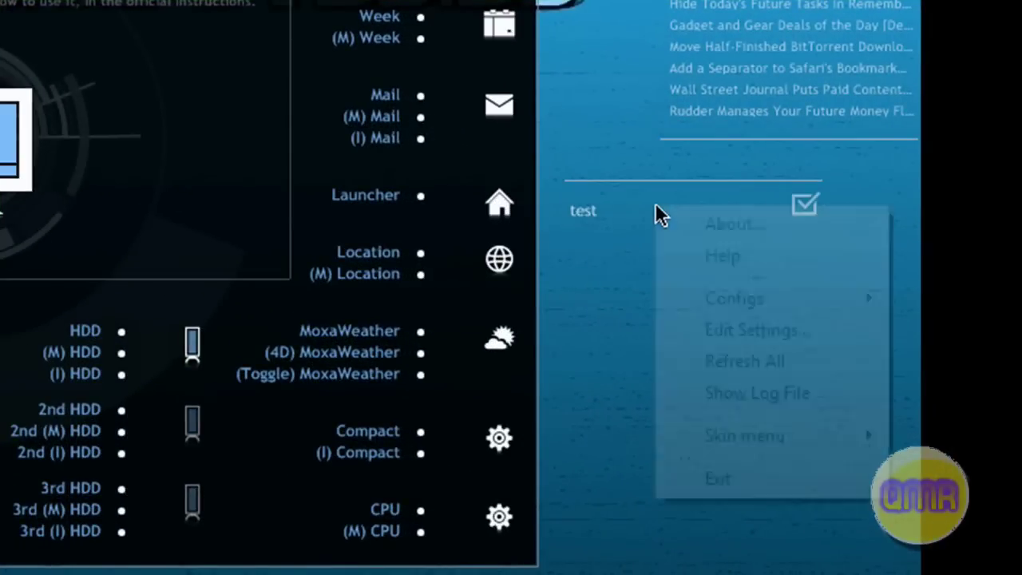
pyautogui.click(589, 213)
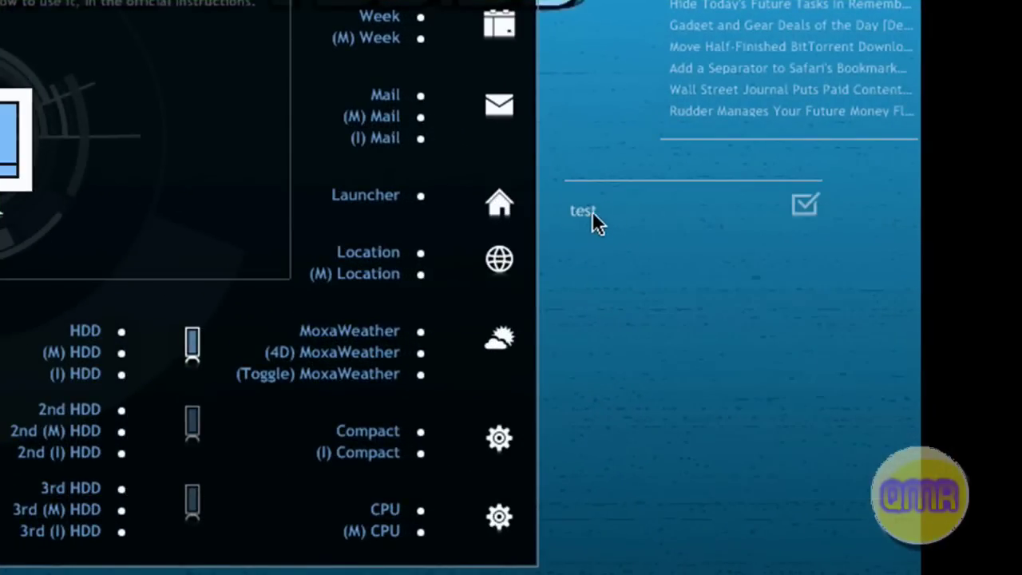
# Step: Replace the whole text of the Notes widget's Notes.txt with "Quesomanrulz Hello World", save it and close the document
pyautogui.click(592, 211)
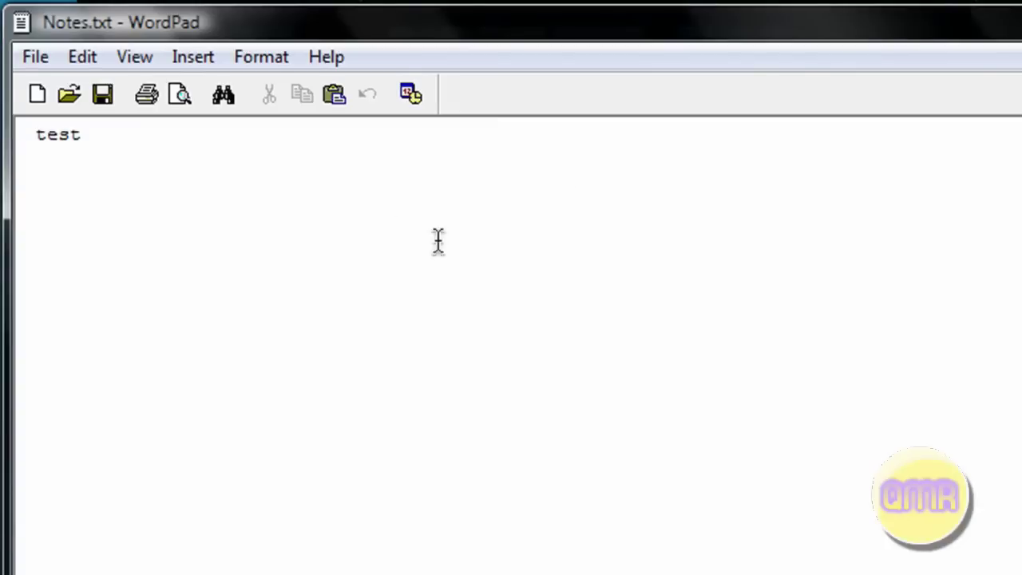
pyautogui.hotkey('ctrl', 'a')
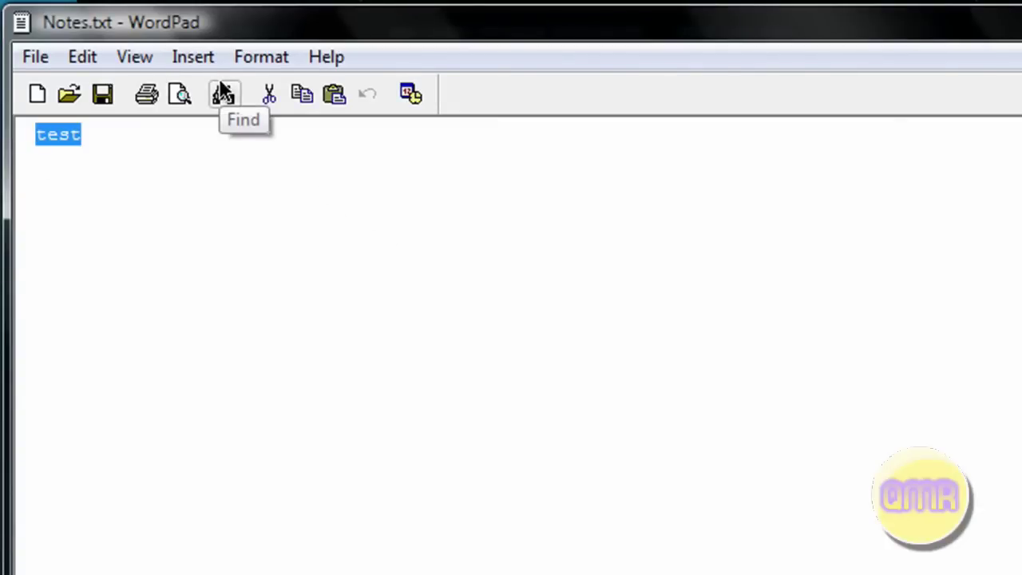
pyautogui.write('Quesomanru')
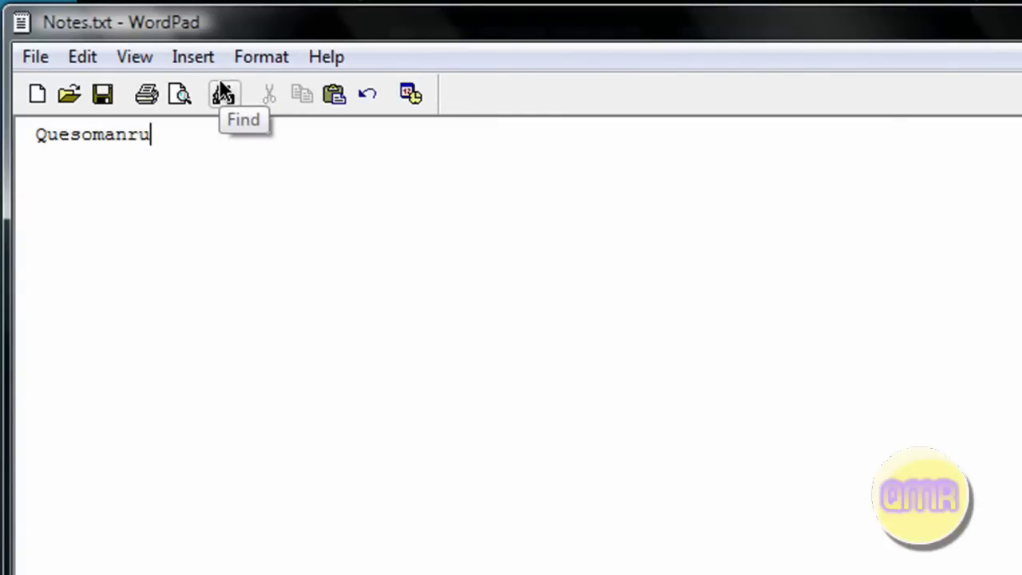
pyautogui.write('lz Helo')
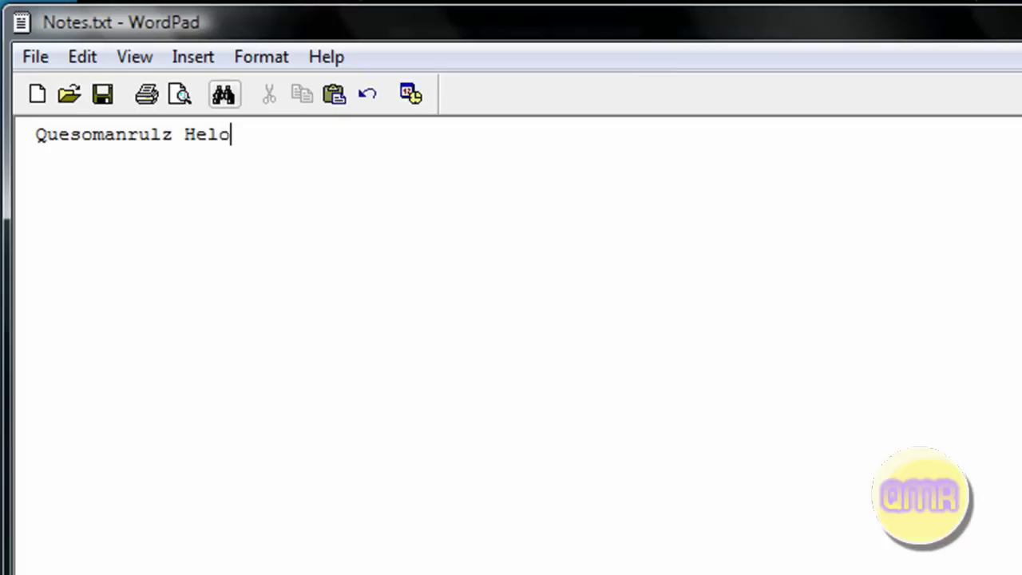
pyautogui.press('BackSpace')
pyautogui.write('lo World')
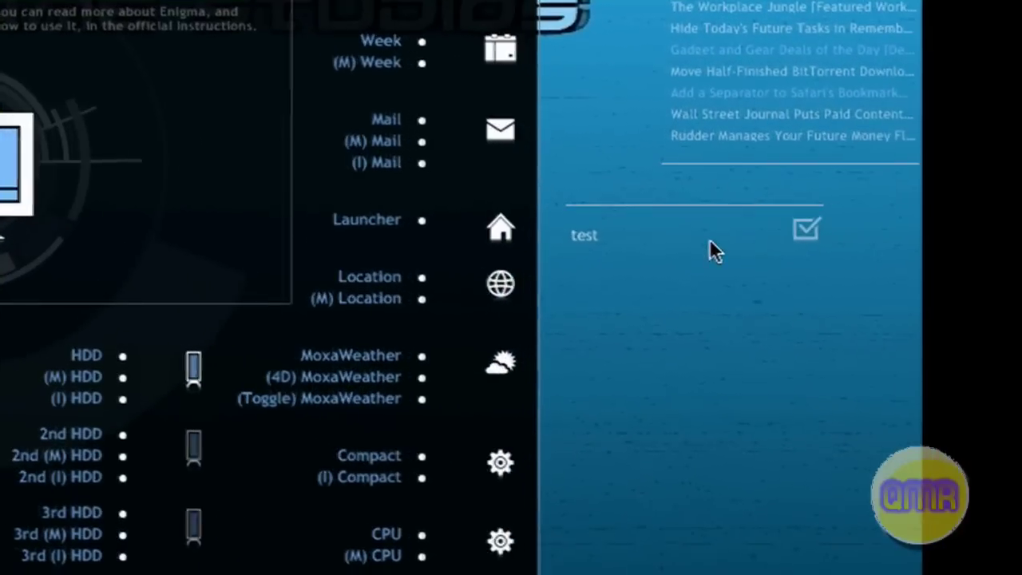
# Step: Refresh the Notes widget's skin to load the edited note text
pyautogui.rightClick(710, 238)
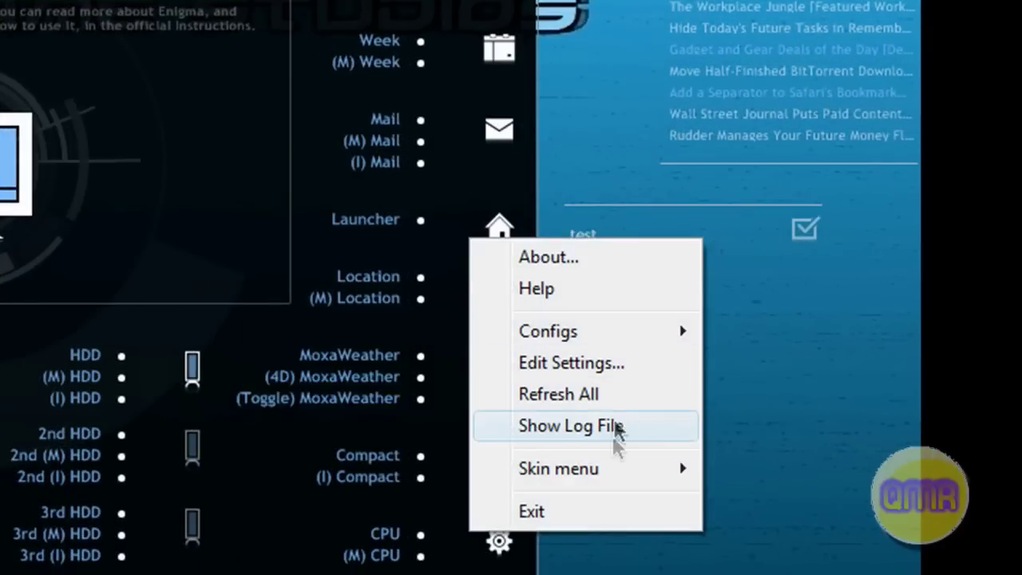
pyautogui.moveTo(559, 468)
pyautogui.click(293, 415)
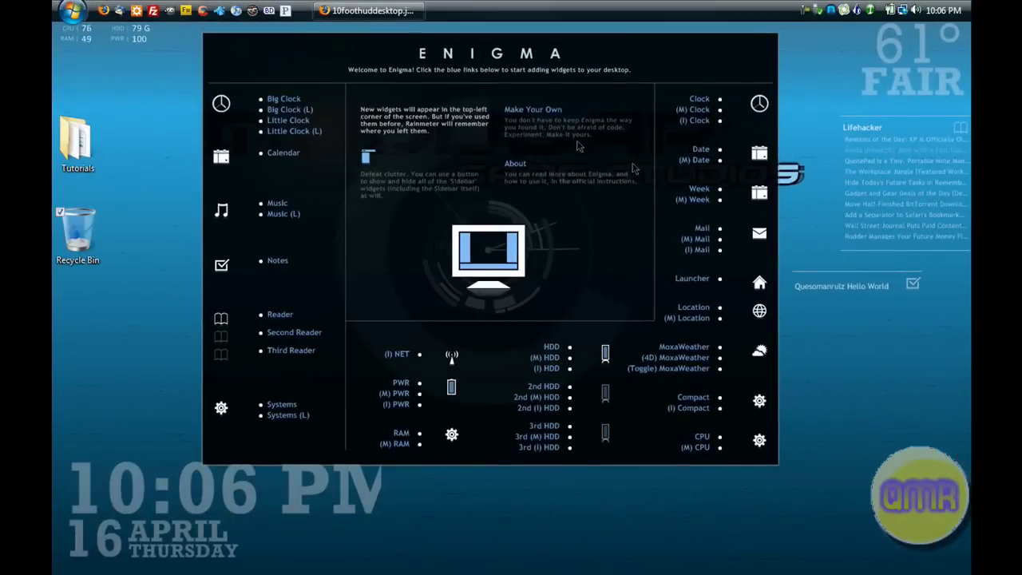
# Step: Exit Rainmeter from the Enigma welcome window, search the installed programs for "rain" and launch Rainmeter again
pyautogui.rightClick(565, 64)
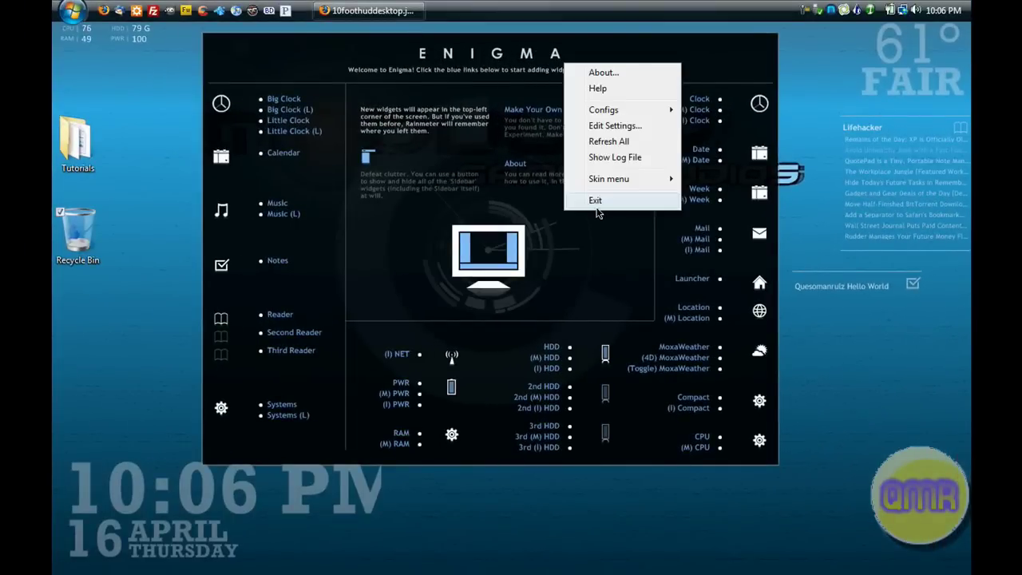
pyautogui.click(595, 205)
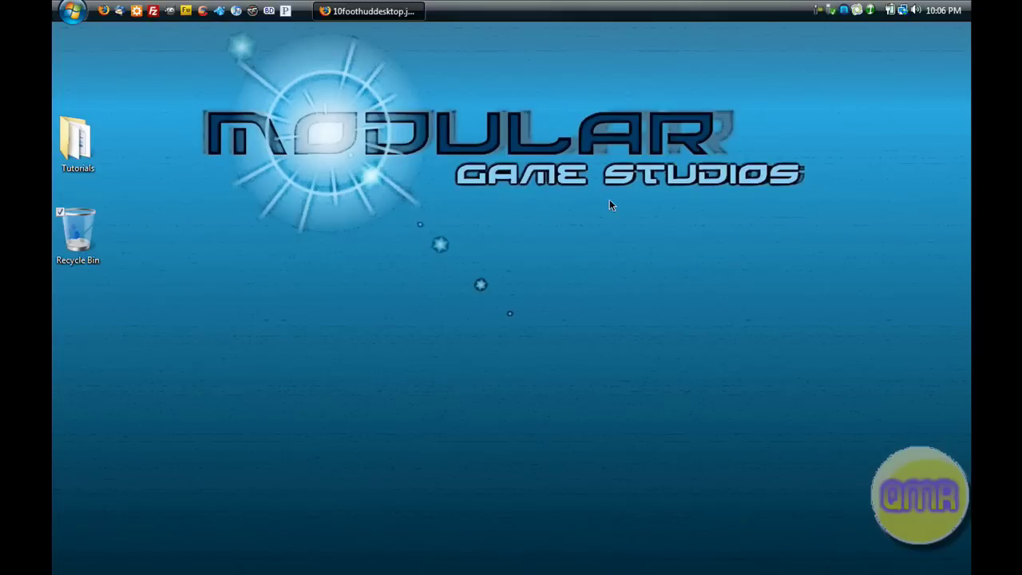
pyautogui.click(56, 6)
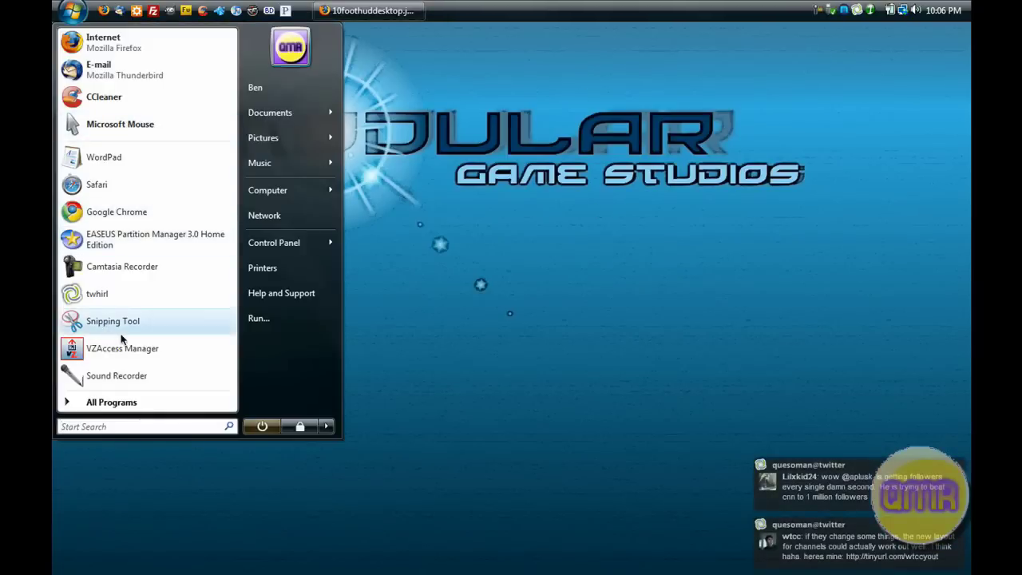
pyautogui.write('rain')
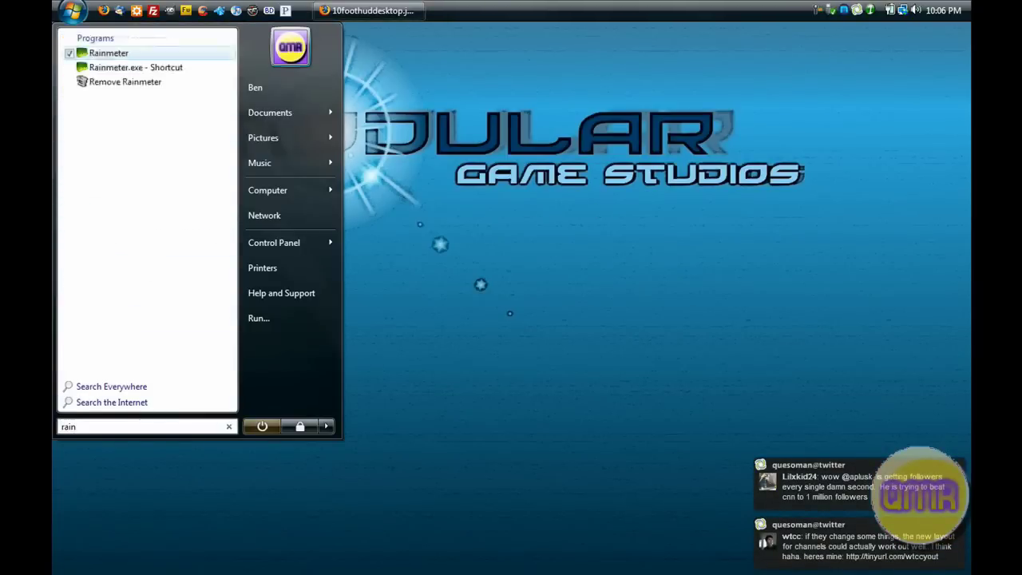
pyautogui.press('Return')
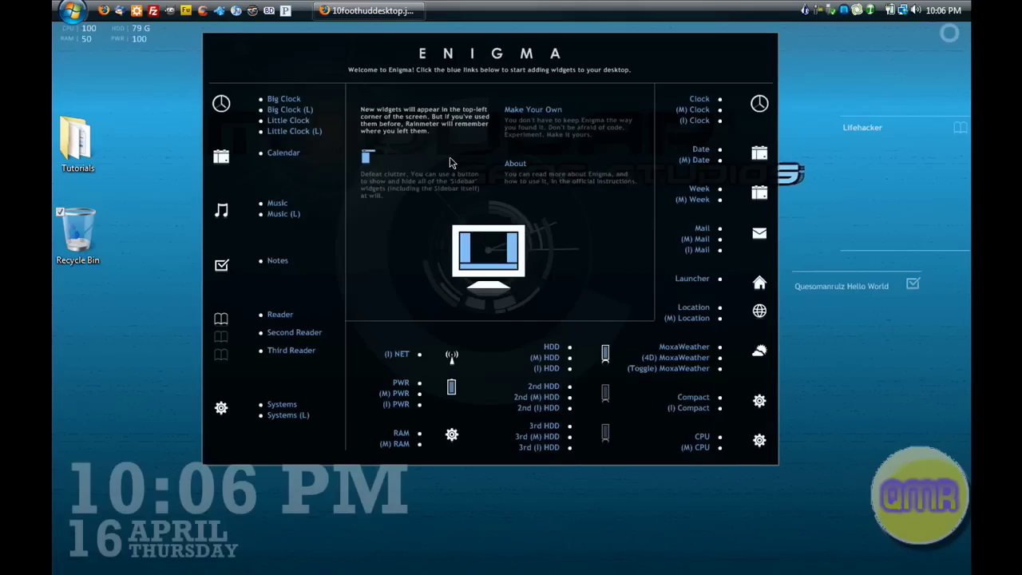
# Step: Close only the Enigma\Welcome skin, leaving Rainmeter and the other widgets running
pyautogui.rightClick(741, 60)
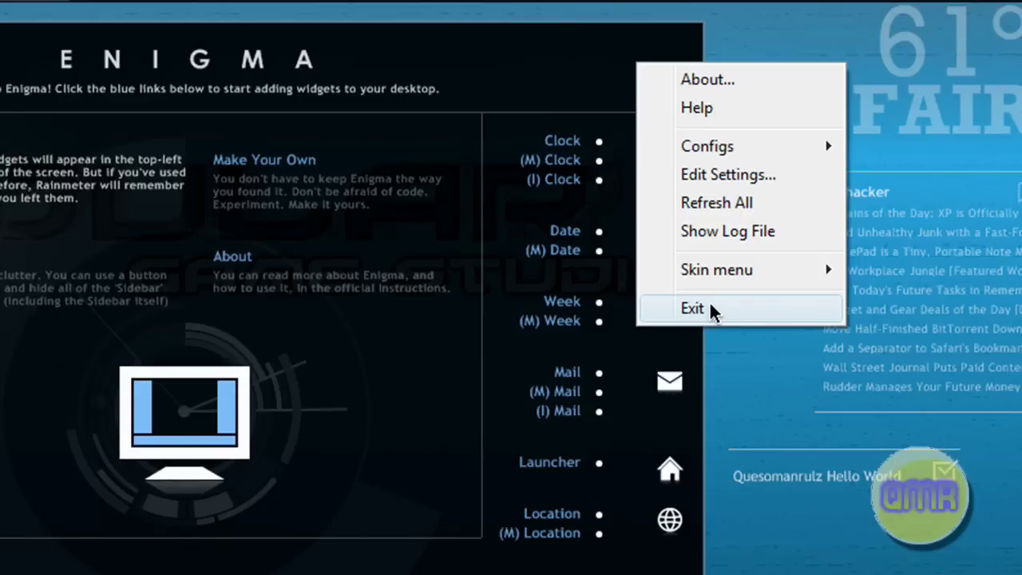
pyautogui.moveTo(724, 272)
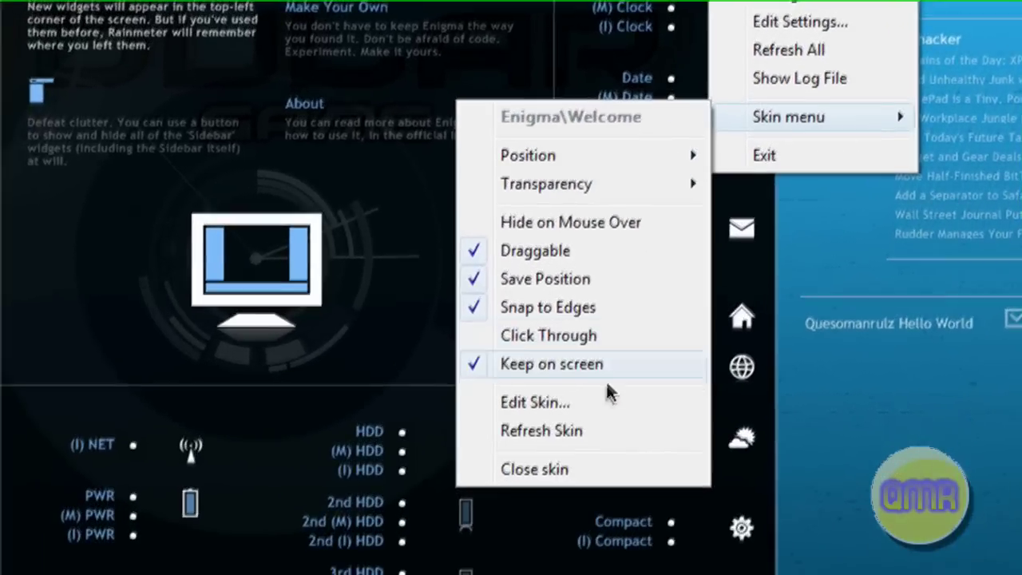
pyautogui.click(543, 467)
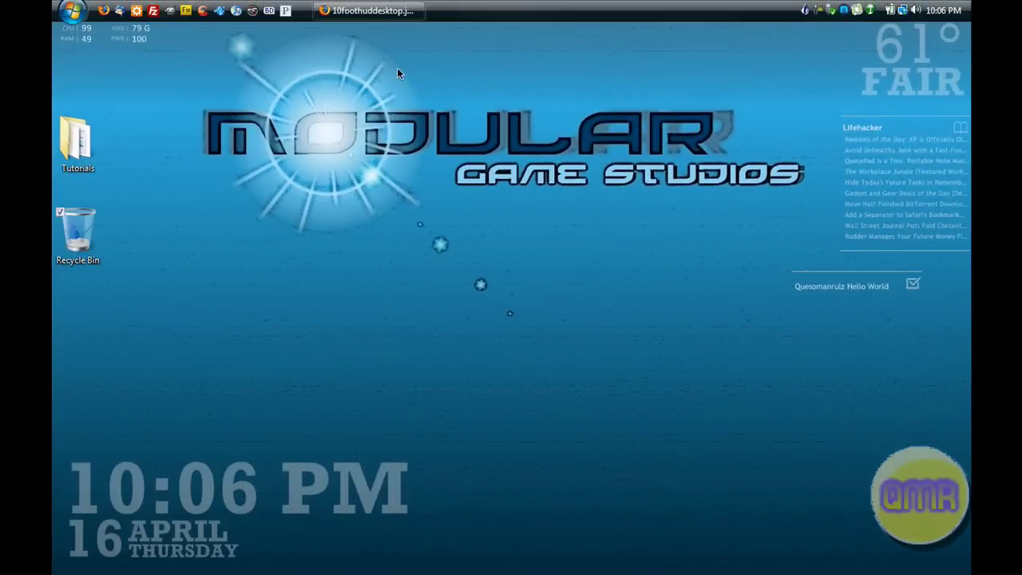